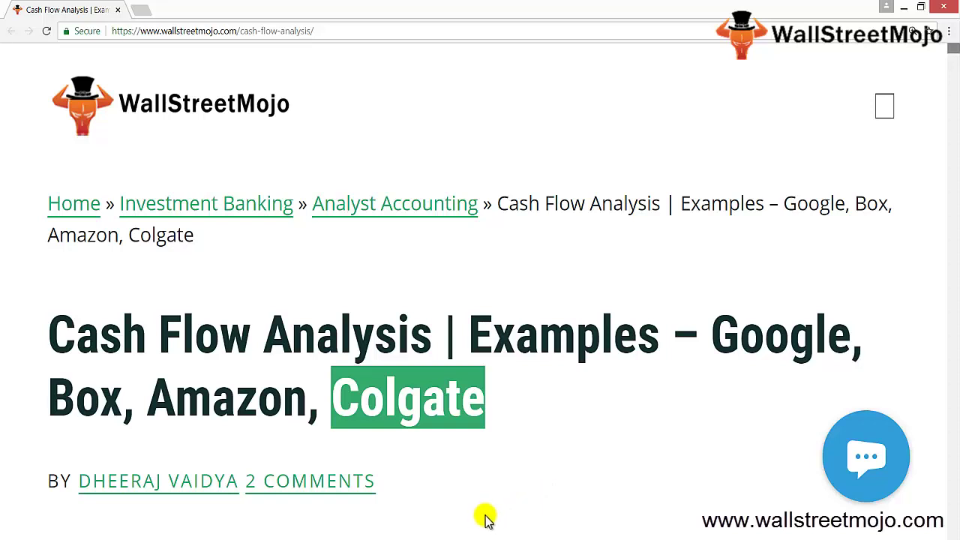
scroll(188, 259, "down", 10)
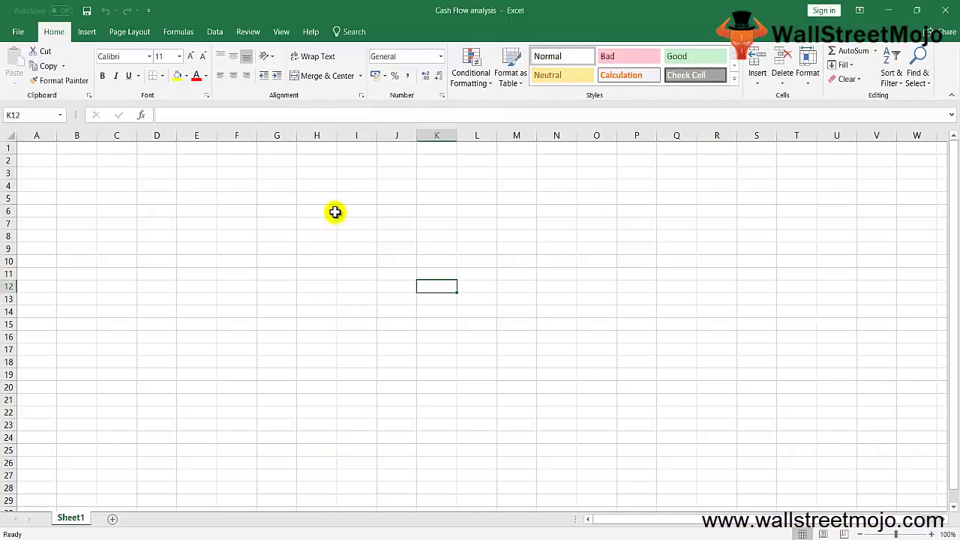
Enter the heading "Inflow and Outflow" in cell D2 of the empty Cash Flow analysis workbook
key("Up")
key("Up")
key("Up")
key("Up")
key("Up")
key("Up")
key("Left")
key("Left")
key("Left")
key("Left")
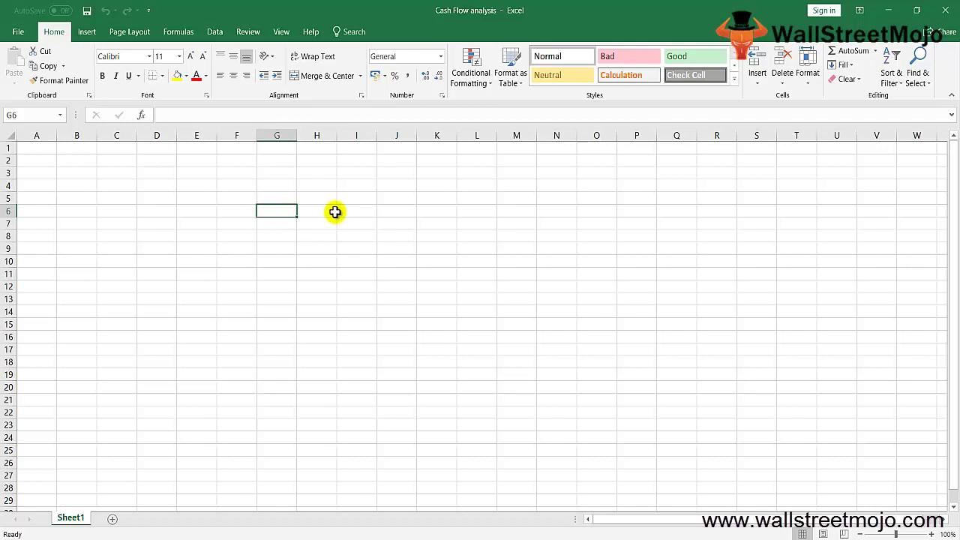
key("Left")
key("Up")
key("Up")
key("Up")
key("Left")
key("Up")
key("Left")
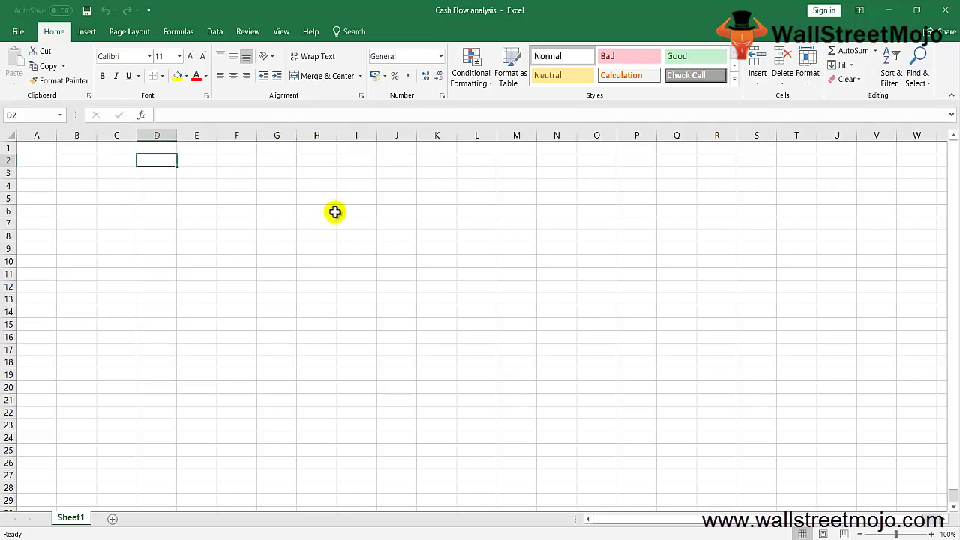
type("Inflow and Outflow")
key("Return")
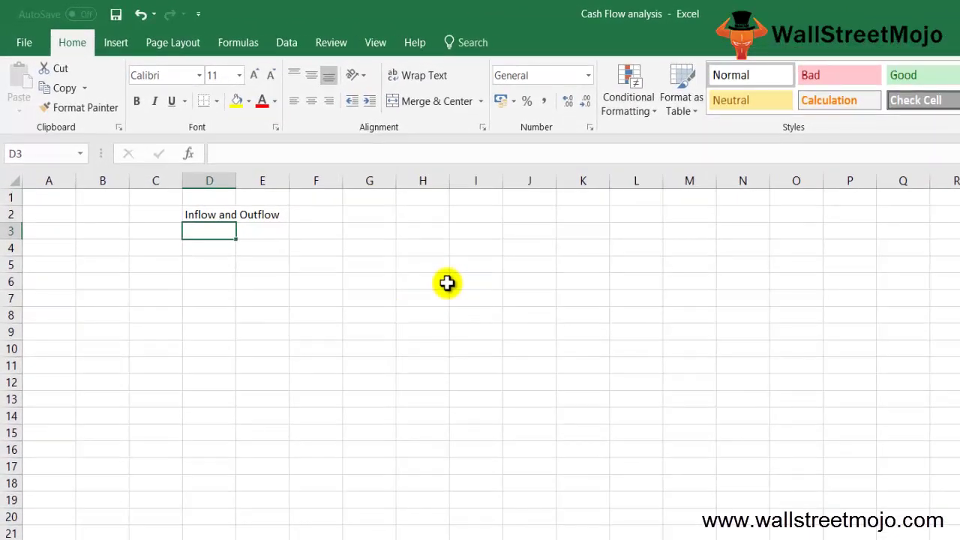
key("Up")
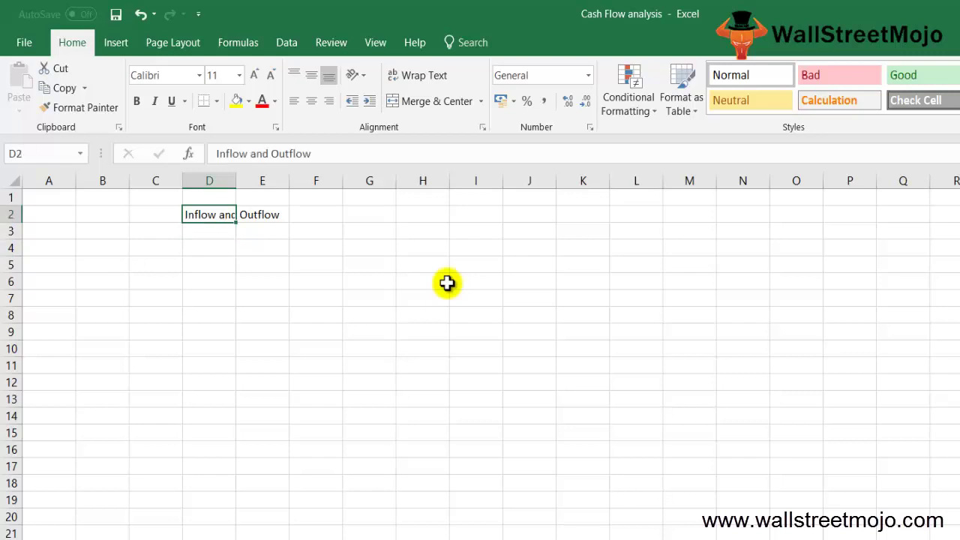
key("Return")
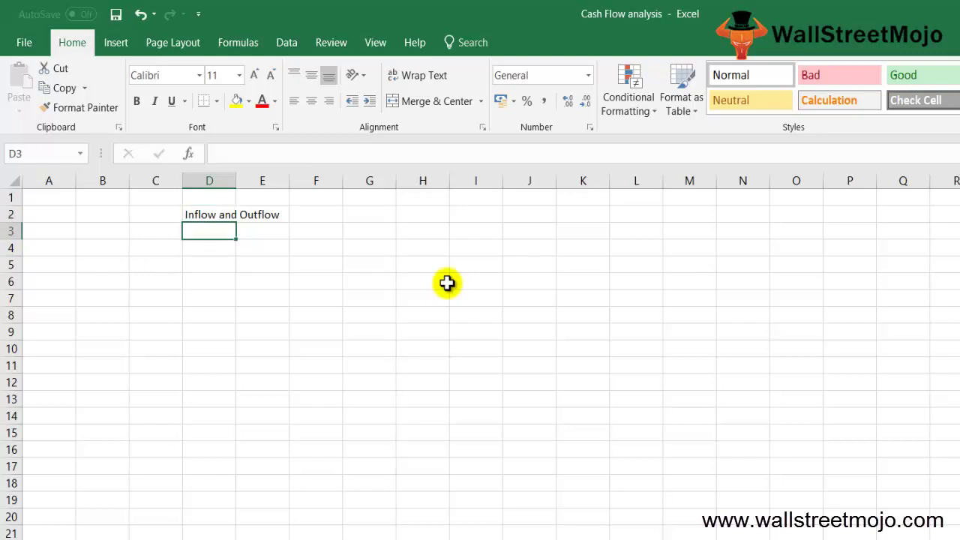
Enter the first set of figures, 100 in cell D6 and 60 in cell D7
key("Down")
key("Down")
key("Up")
key("Down")
key("Down")
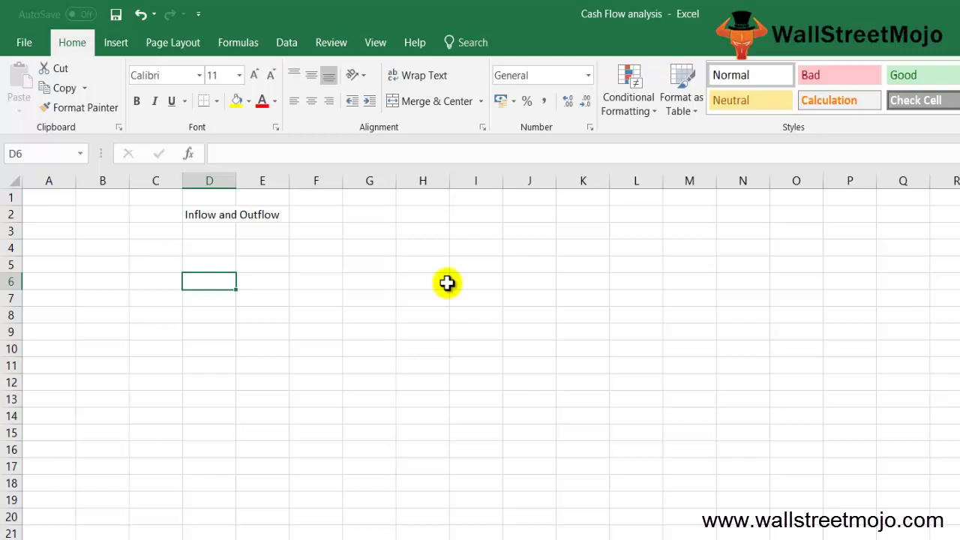
type("S")
key("ctrl+Return")
key("BackSpace")
type("a")
key("BackSpace")
key("ctrl+Return")
type("100")
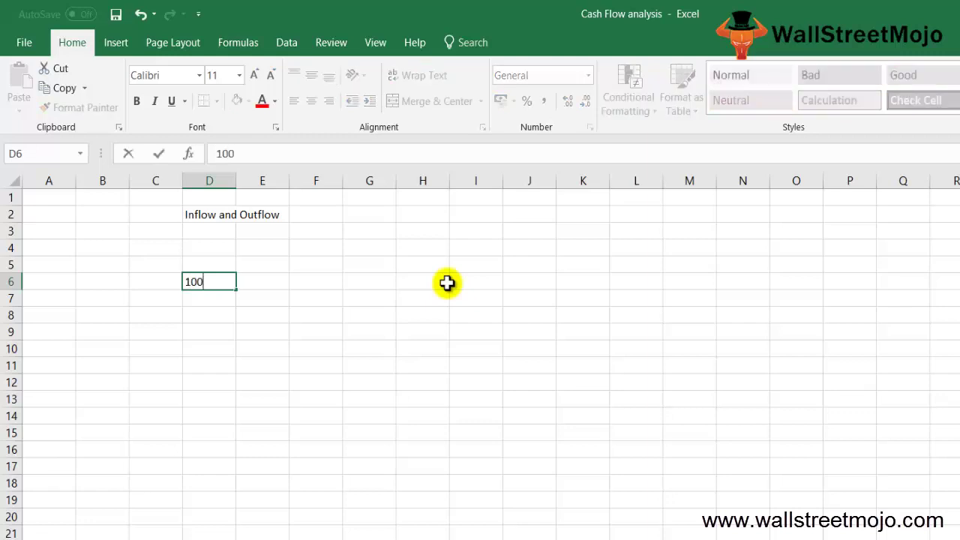
key("Return")
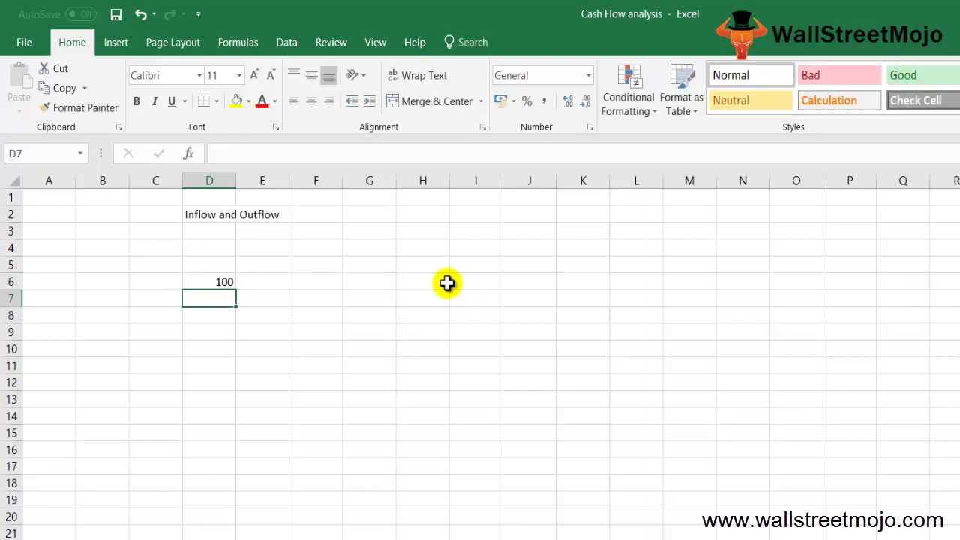
type("60")
key("Return")
Label the two figures with R in cell C6 and E in cell C7
key("Up")
key("Up")
key("Left")
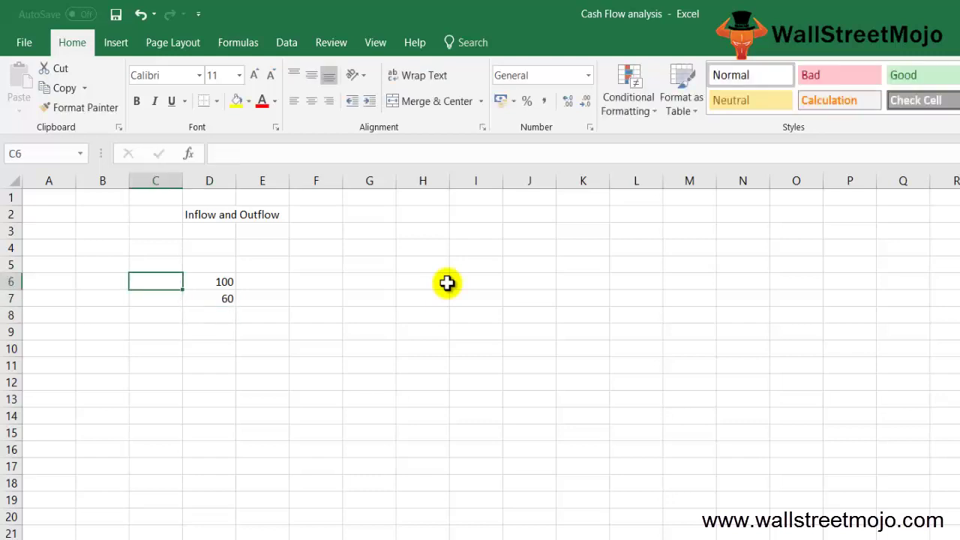
type("R")
key("Return")
type("E")
key("Return")
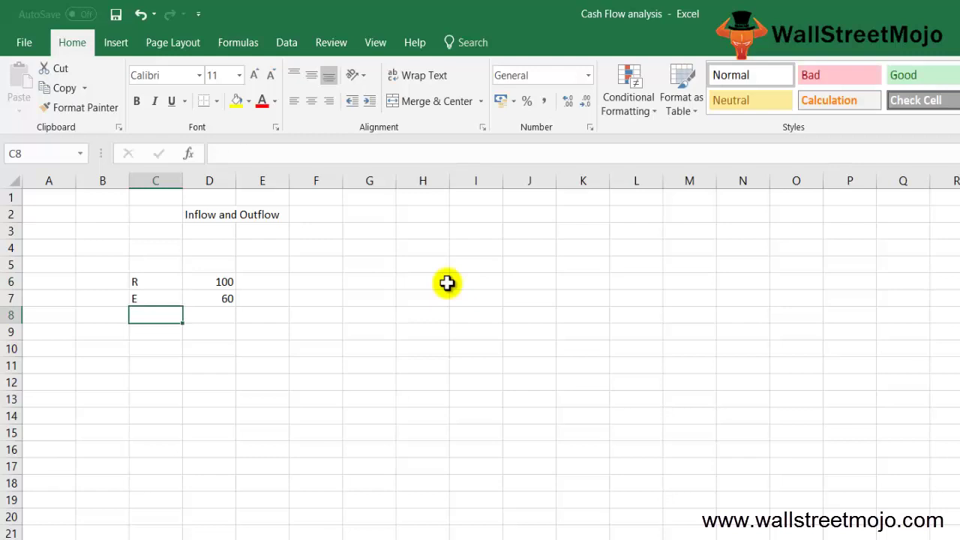
Calculate the difference in cell D8 with the formula =D6-D7
key("Right")
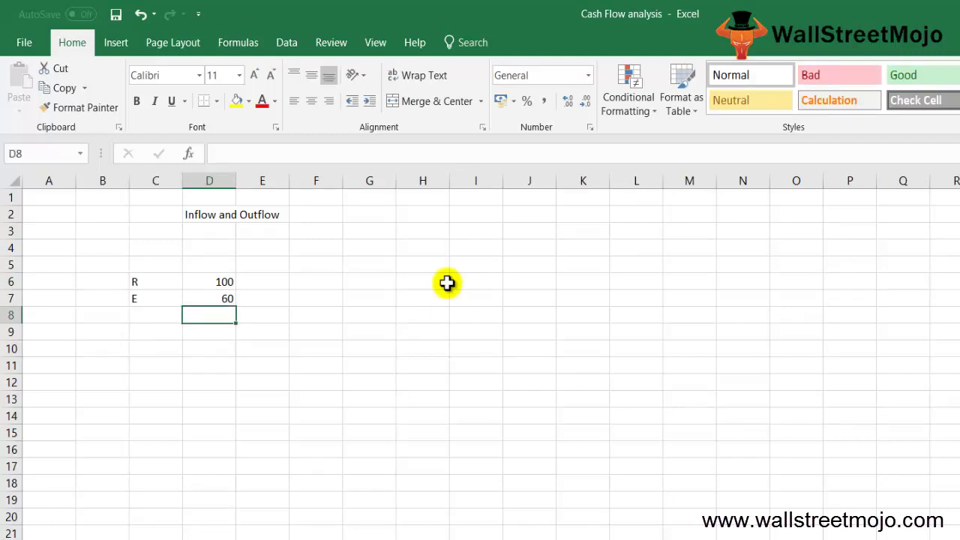
type("=")
key("Up")
key("Up")
type("-")
key("Up")
key("Return")
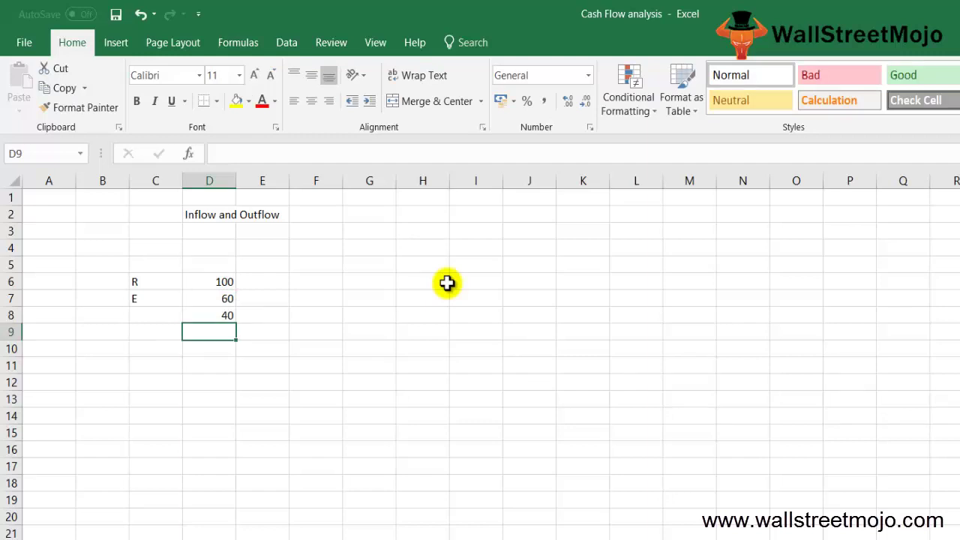
type("11 1")
key("Escape")
key("Up")
key("Up")
key("Up")
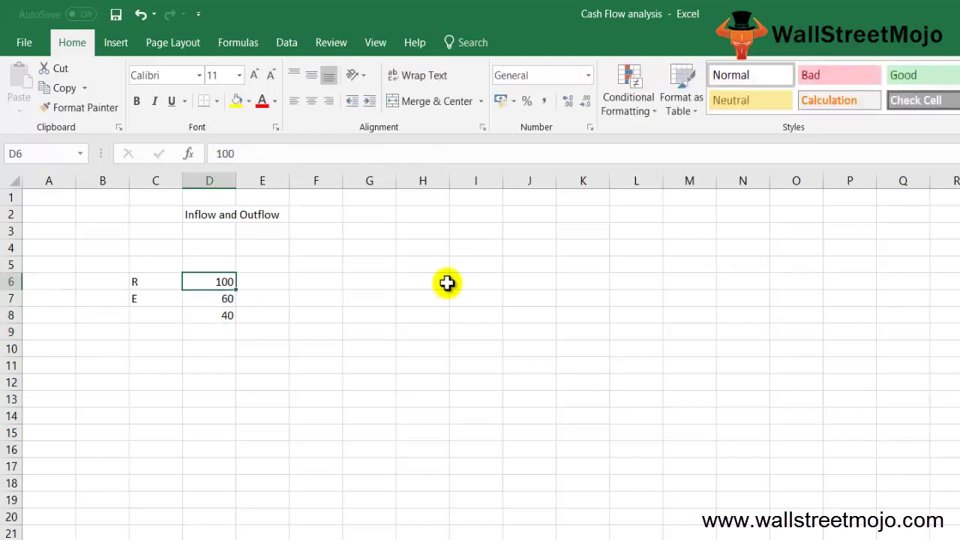
key("Down")
key("Down")
key("Up")
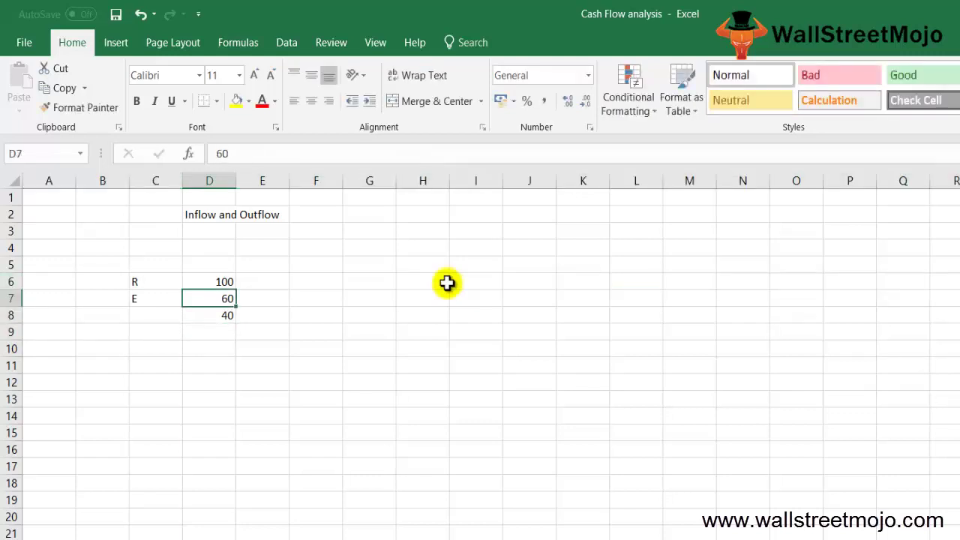
Enter the second set of figures, 80 in cell E6 and 50 in cell E7
key("Up")
key("Right")
type("5")
key("BackSpace")
type("80")
key("Return")
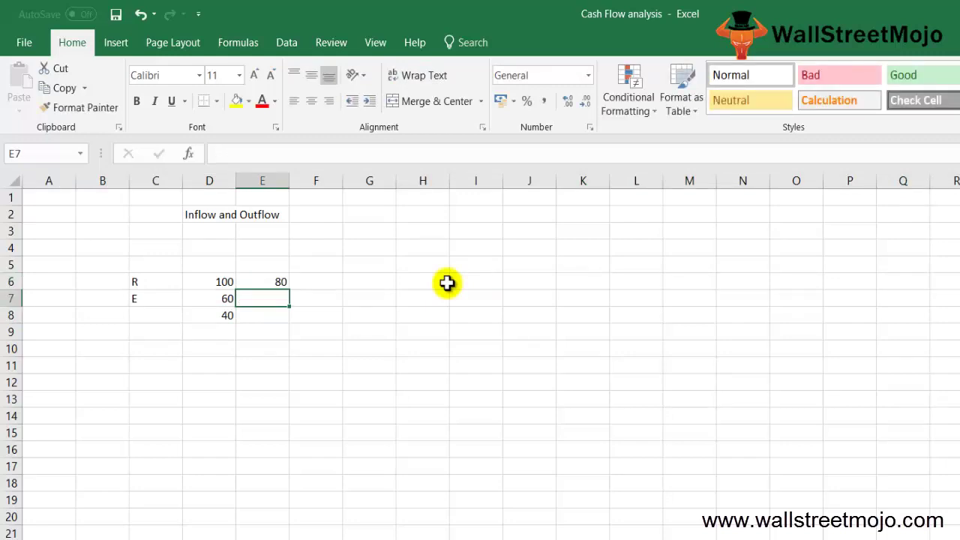
type("50")
key("Return")
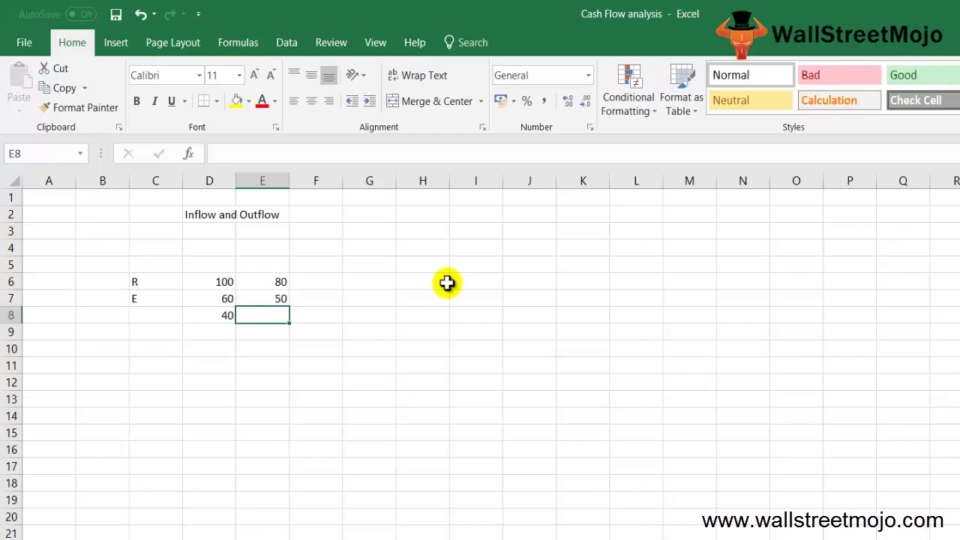
Fill the subtraction formula from cell D8 across into cell E8
key("Left")
key("shift+Right")
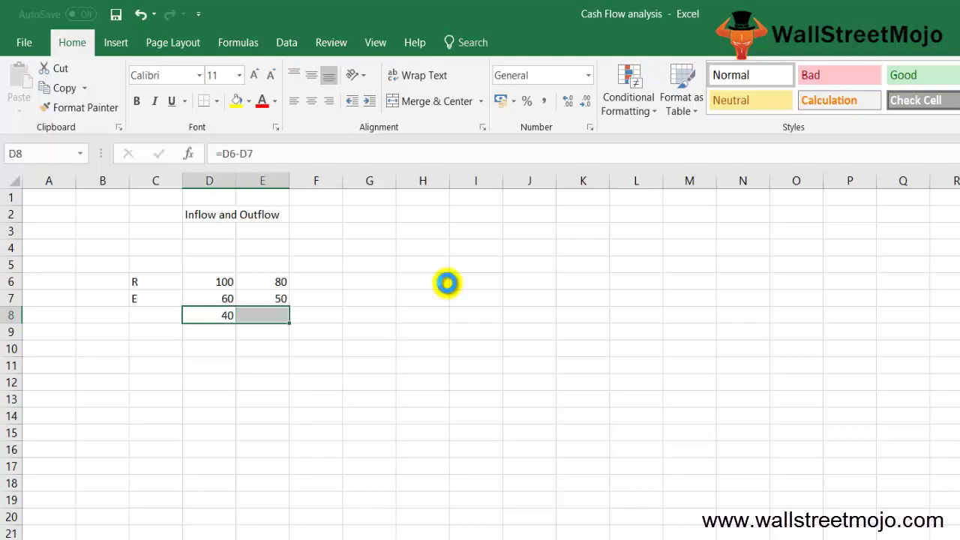
key("ctrl+r")
key("Right")
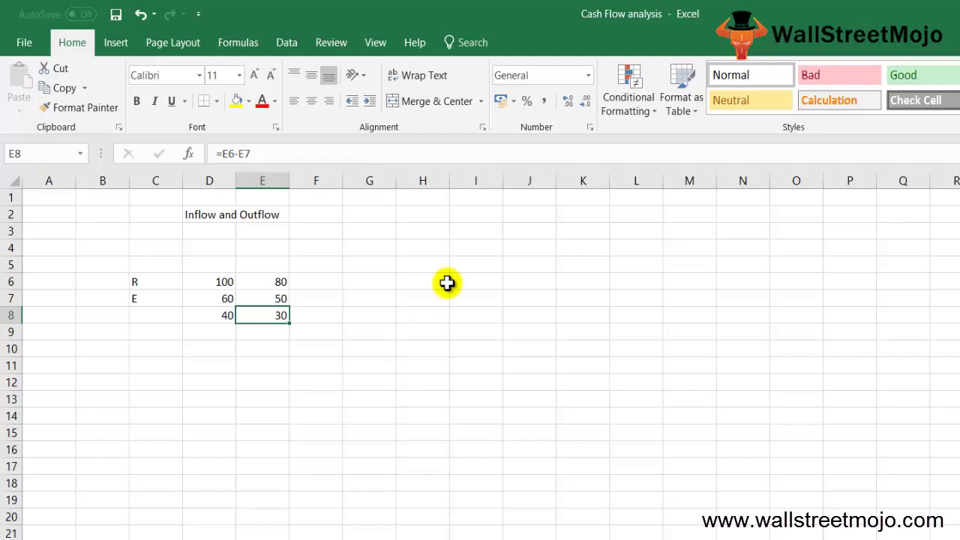
key("Down")
key("Down")
key("Down")
key("Right")
key("Right")
key("Left")
key("F2")
type("Ope")
key("Escape")
Enter the title CFA in cell G10, below and beside the figures
key("Up")
key("Right")
type("CFA")
key("Return")
Enter the headings Operations, Investing and Financing in cells F11, G11 and H11 under the CFA title
key("Left")
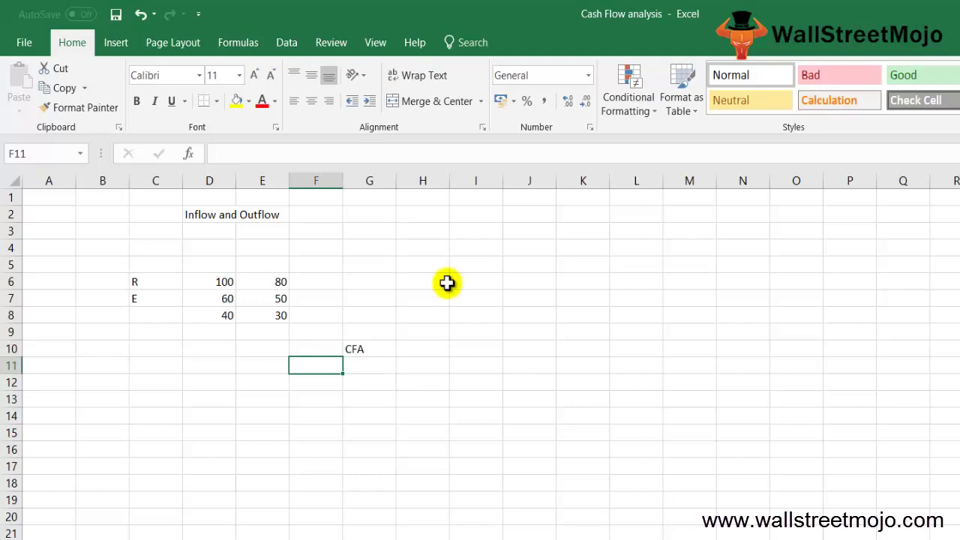
type("Operations")
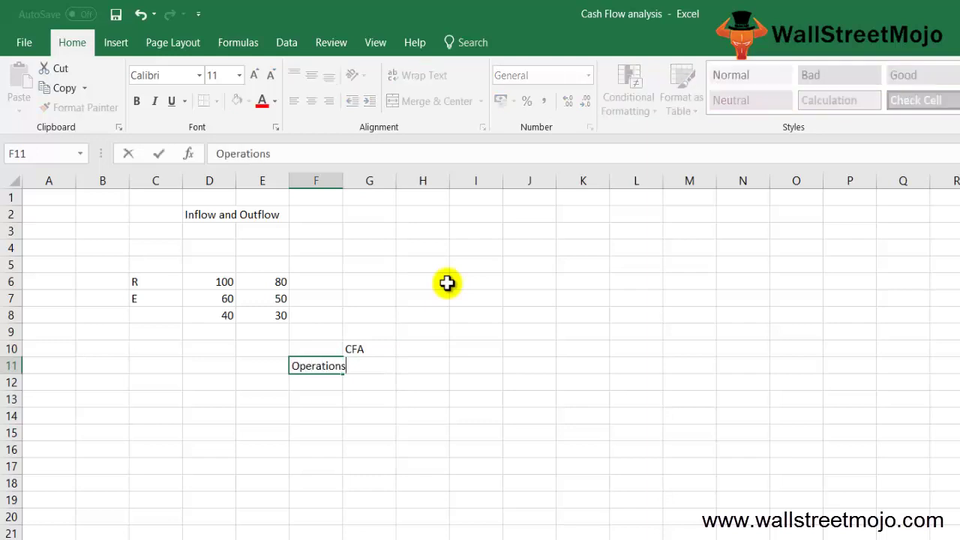
key("ctrl+Return")
key("Right")
type("Investing")
key("Tab")
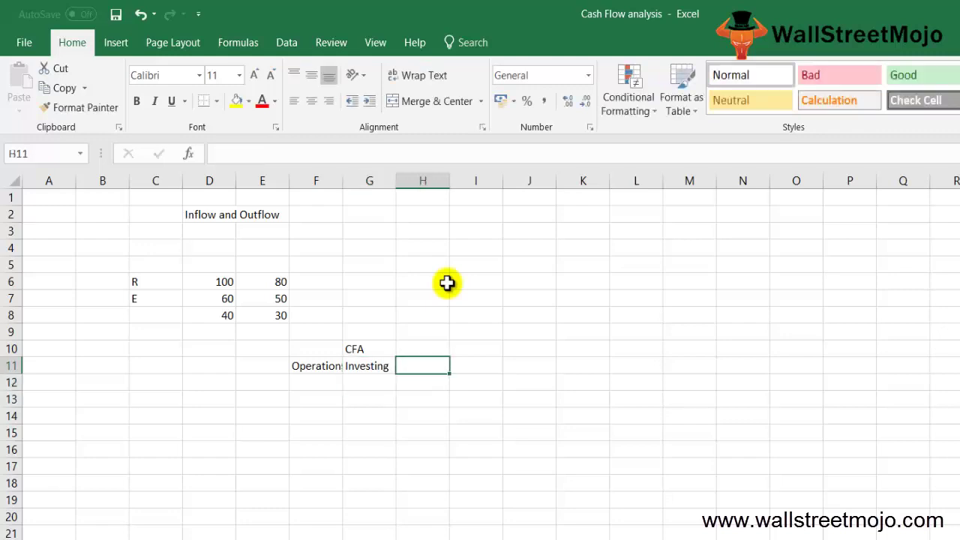
type("Financing")
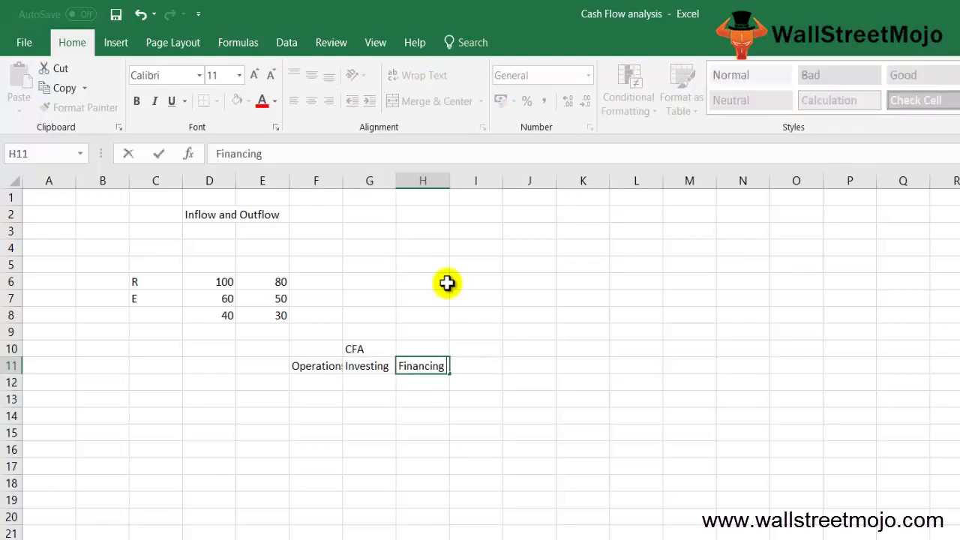
key("Return")
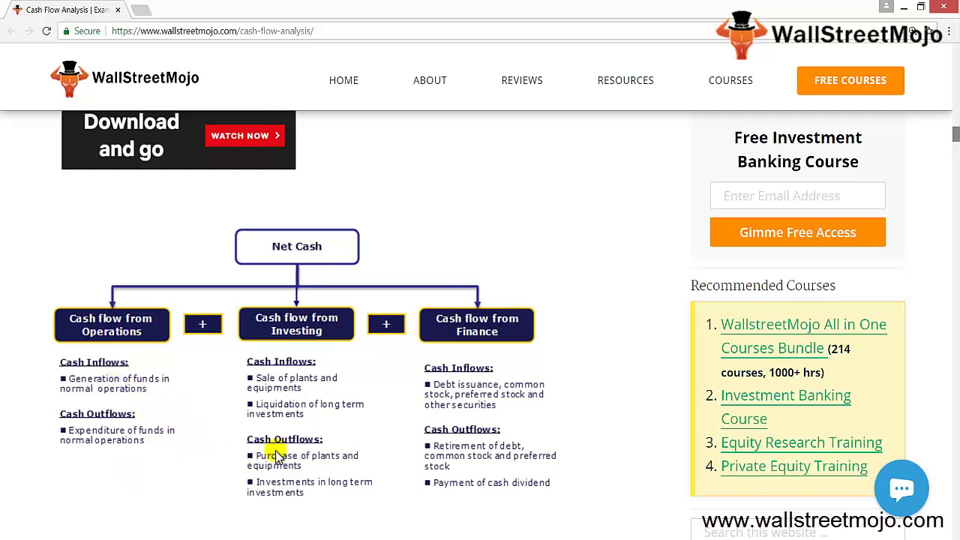
Switch back to the Excel workbook and enter 1 in cell G17
left_click(278, 355)
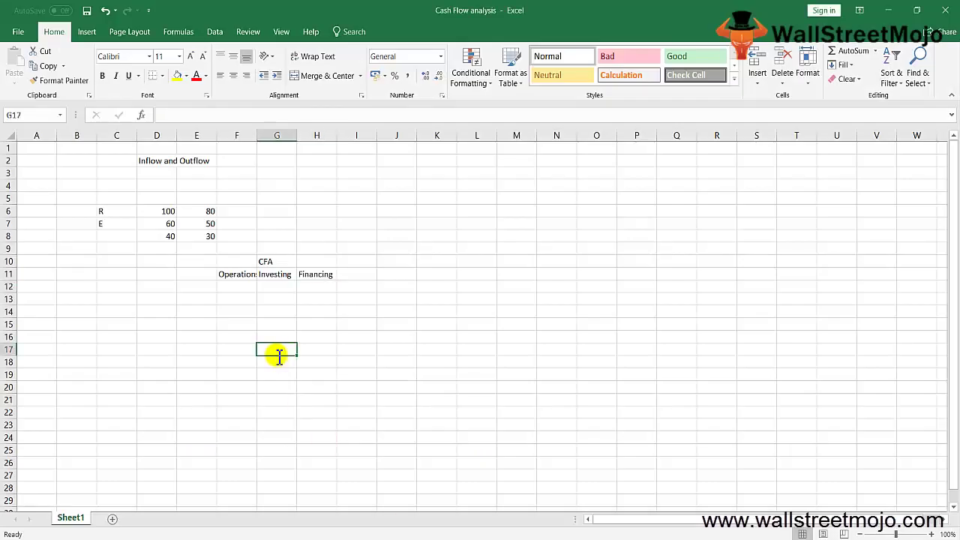
type("1")
key("Up")
List the two methods under Operations, with Direct in cell F12 and Indirect in cell F13
key("Up")
key("Up")
key("Up")
key("Left")
key("Up")
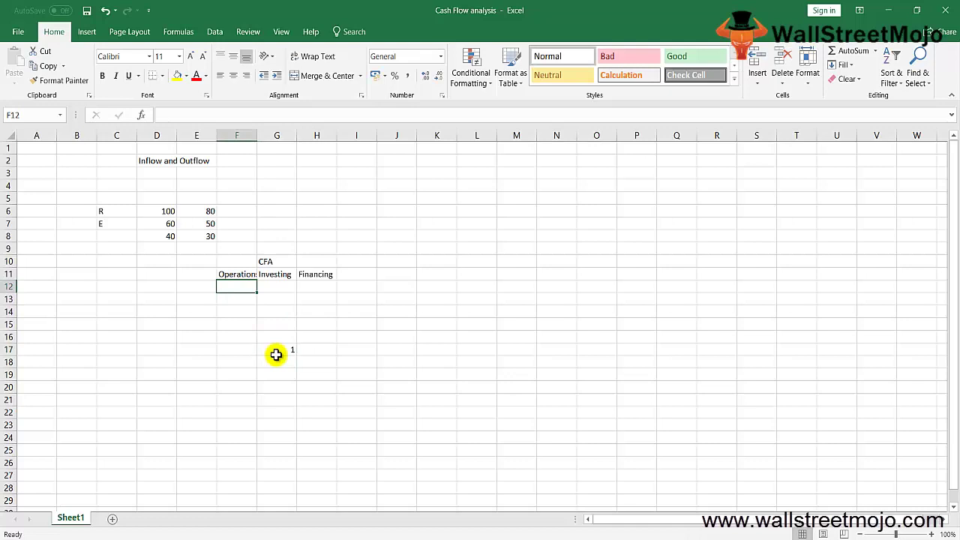
type("Direct")
key("Return")
type("Indirec")
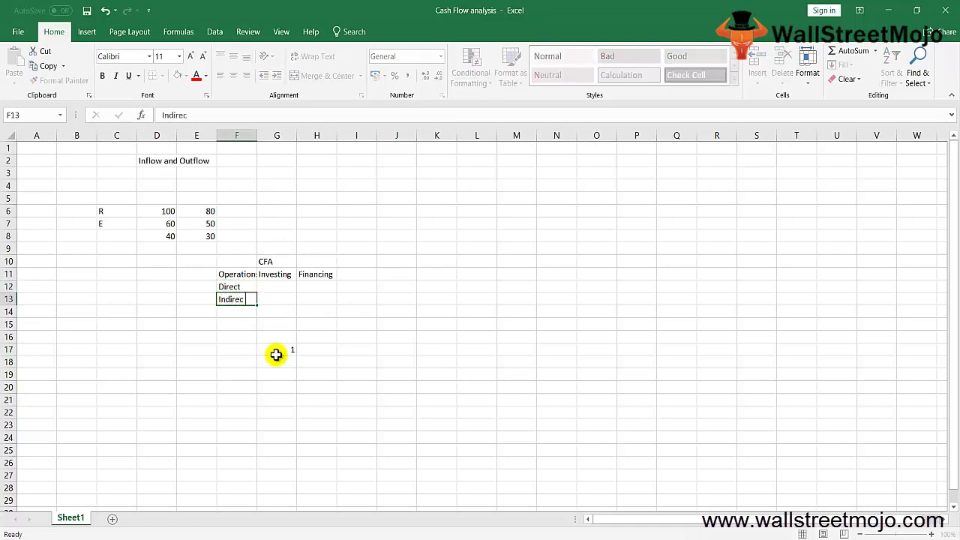
key("Return")
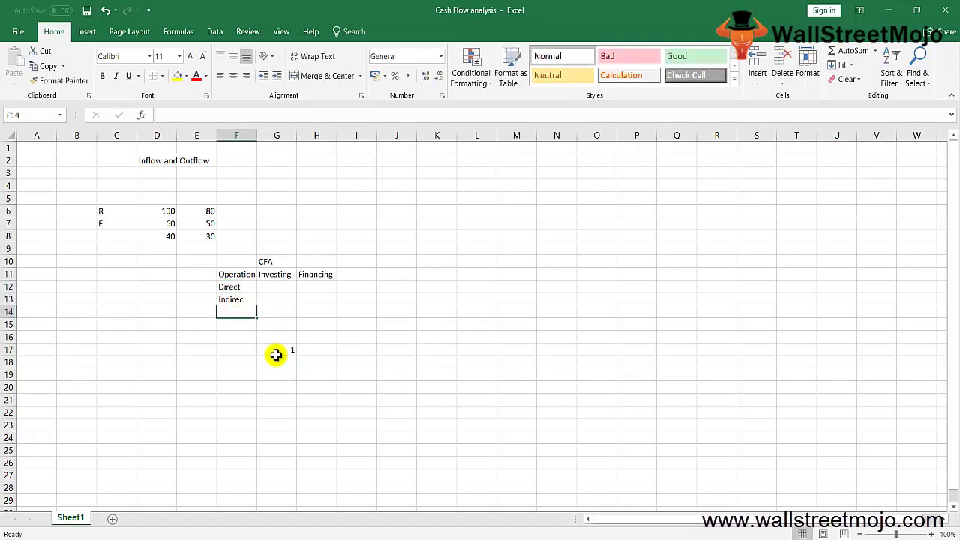
key("Up")
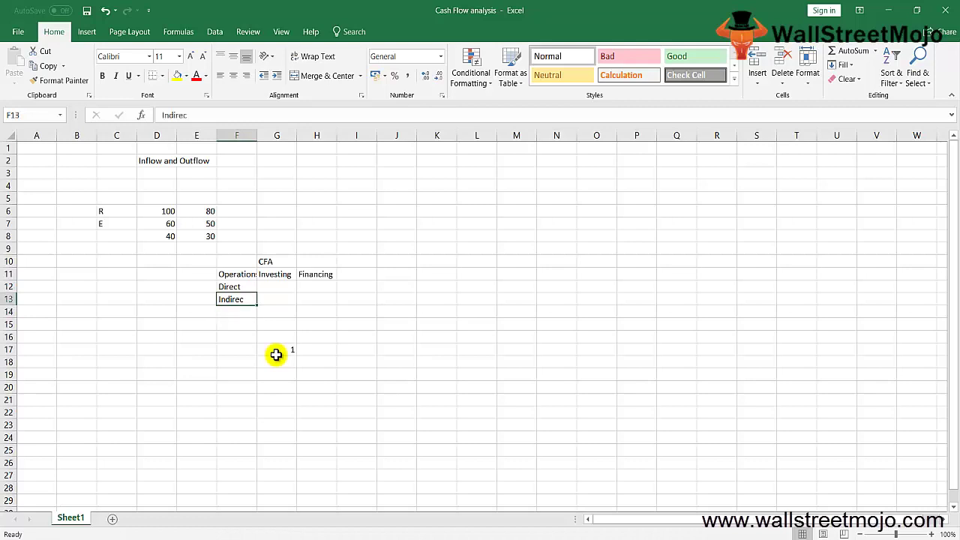
key("F2")
type("t")
key("ctrl+Return")
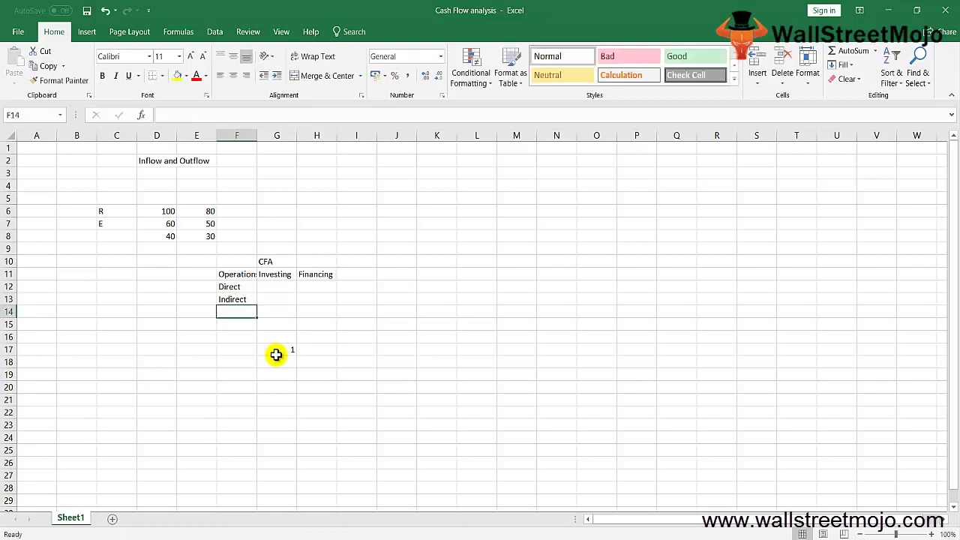
Start the list below Indirect with the number 1 in cell E14 and NI in cell F14
key("shift+space")
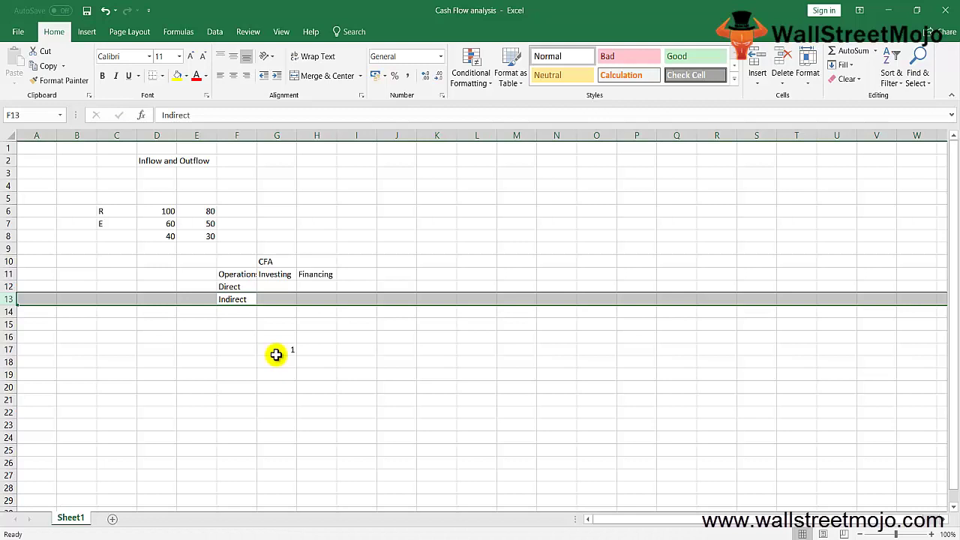
key("Down")
key("Left")
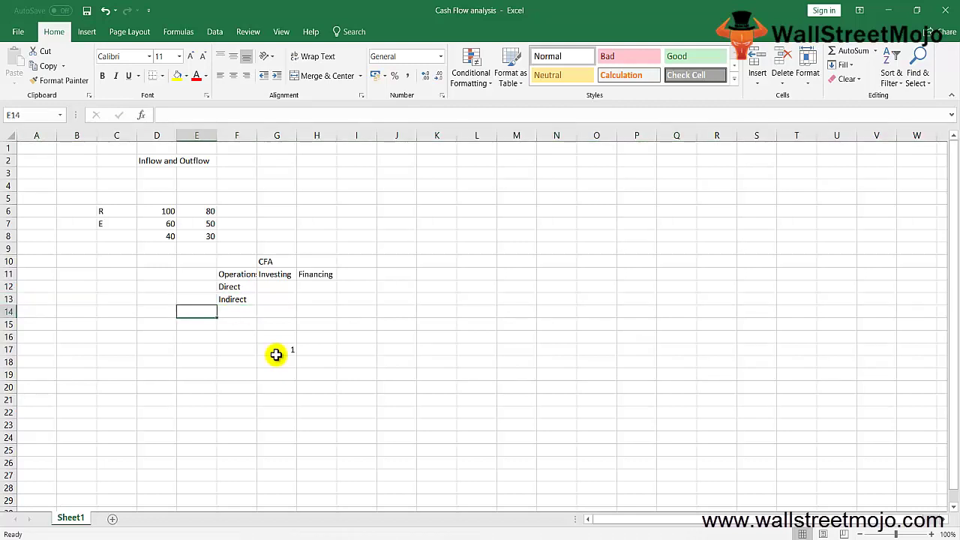
type("1")
key("Tab")
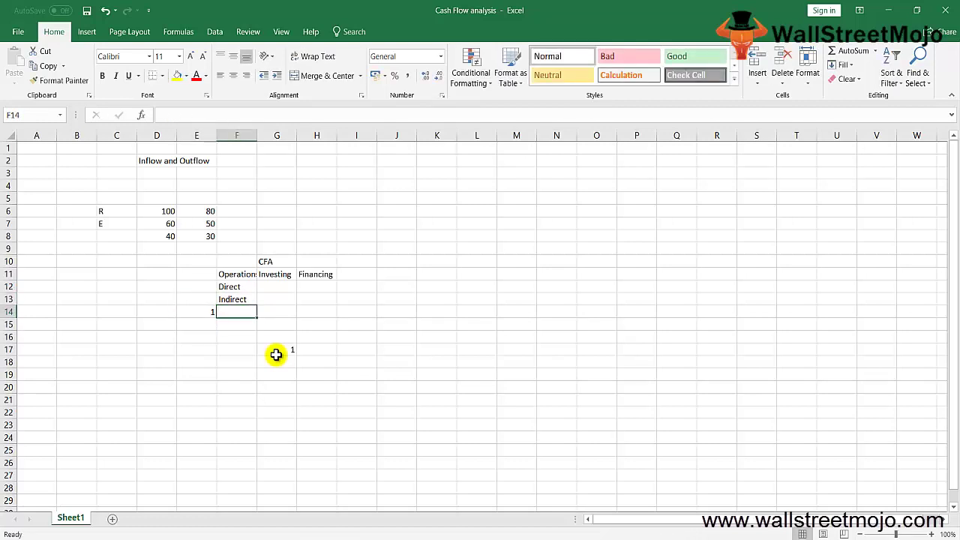
type("NI")
key("Return")
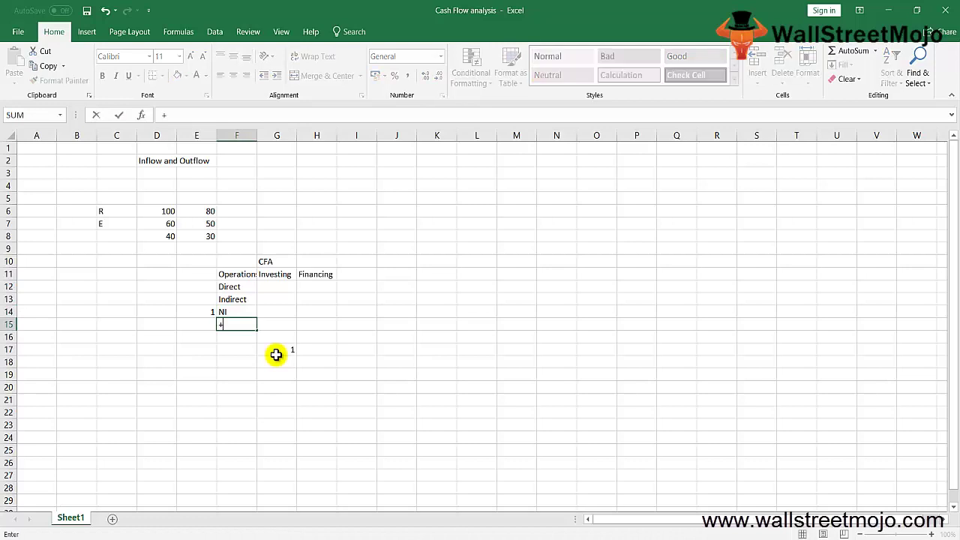
Enter the line item Add; NCE in cell F15 below NI
type("Add;")
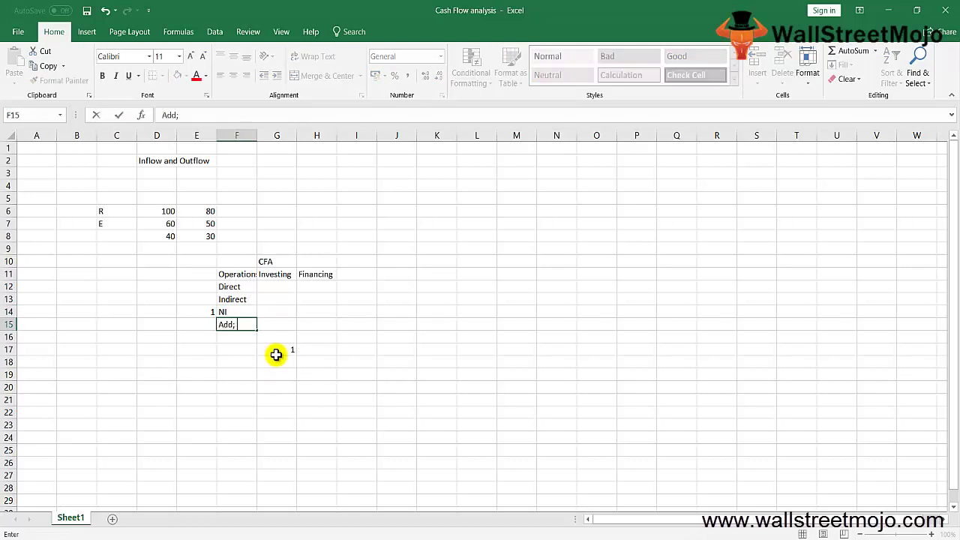
type(" NCE")
key("Return")
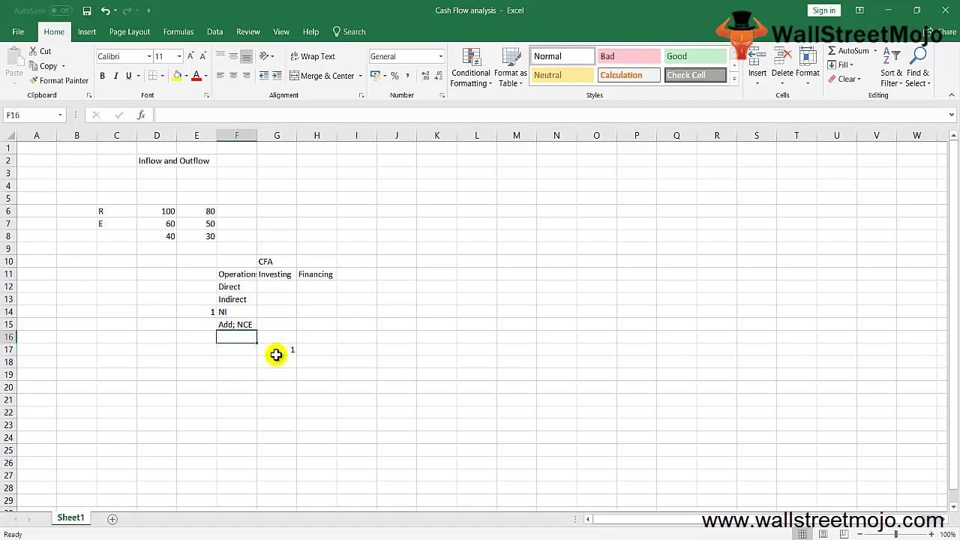
key("Down")
key("Up")
key("Down")
key("Up")
type("+-")
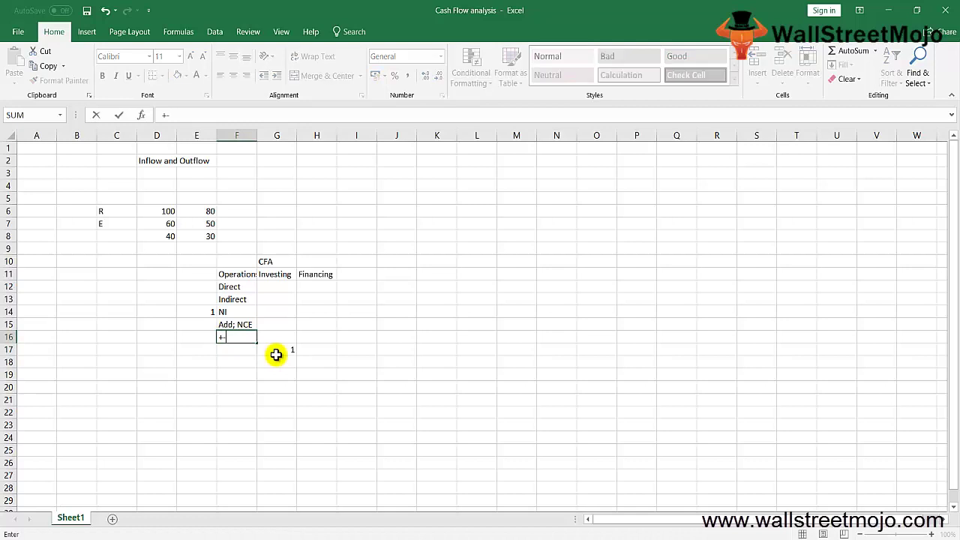
type("Chan")
key("BackSpace")
key("BackSpace")
key("BackSpace")
key("BackSpace")
key("BackSpace")
key("BackSpace")
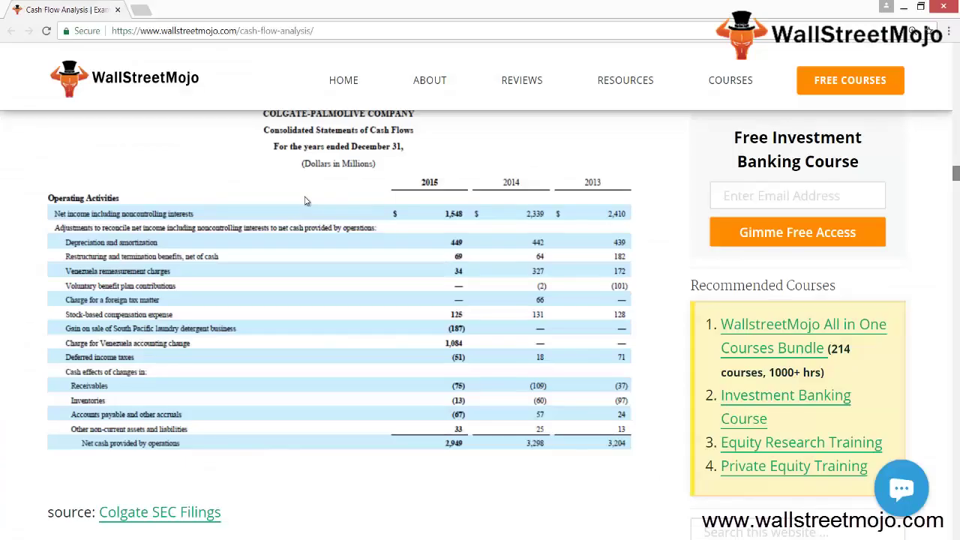
Switch to the cash flow analysis web page and examine the Colgate statement, the Net Cash diagram and the IronMount and BronzeMetal comparison
scroll(311, 180, "up", 1)
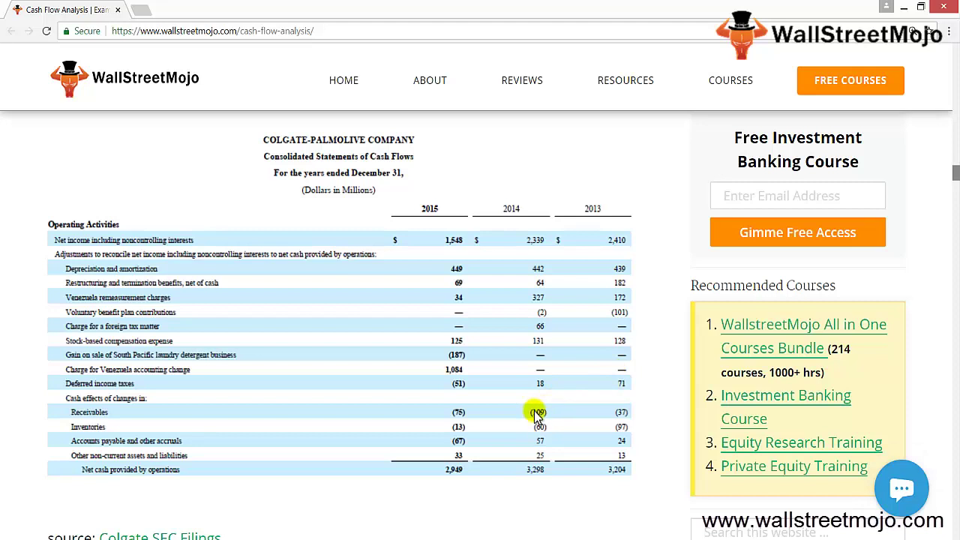
scroll(534, 410, "up", 10)
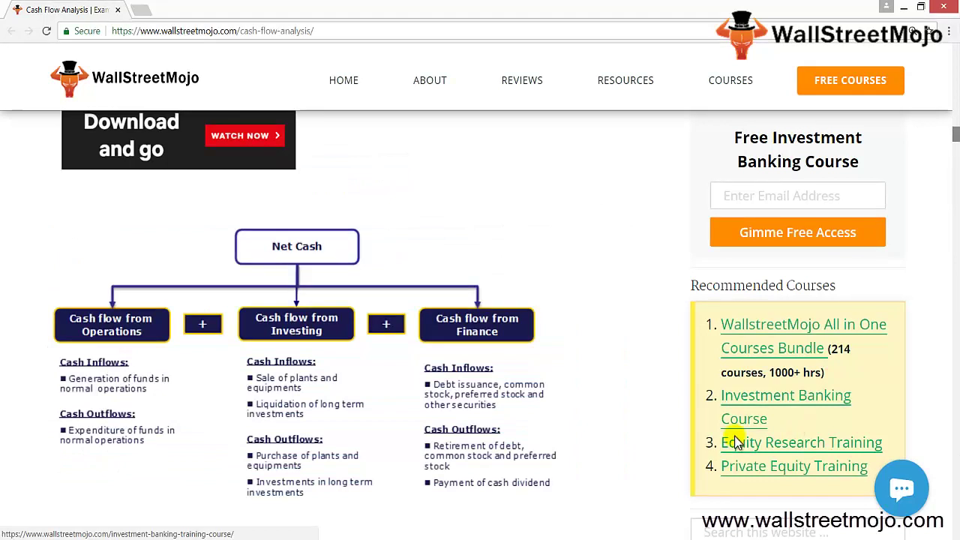
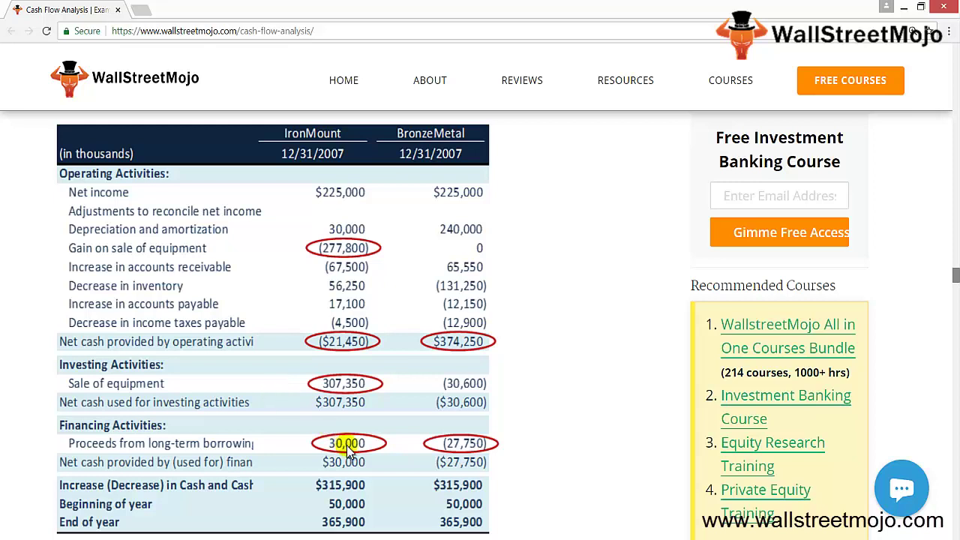
scroll(527, 394, "down", 5)
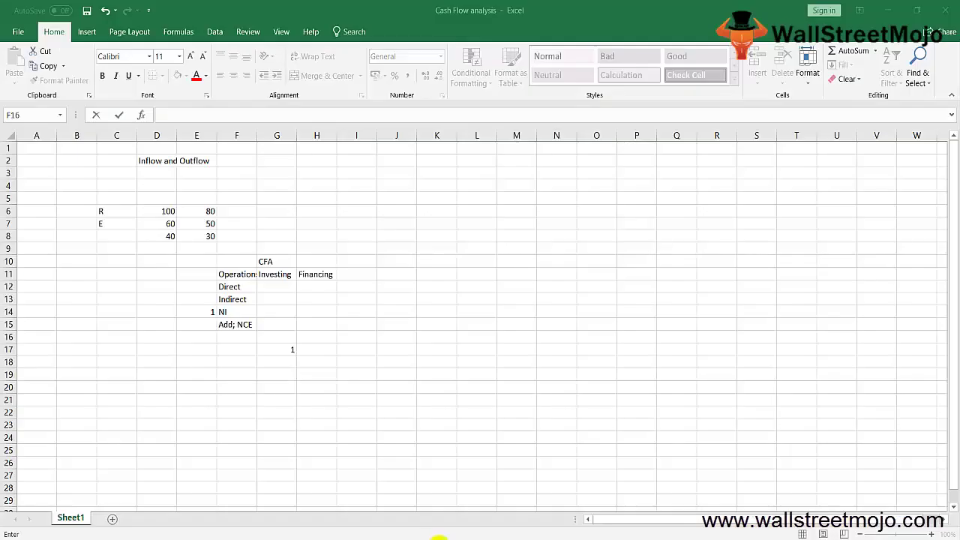
Switch back to the Excel workbook and enter the label Share of apps in cell I17
left_click(368, 347)
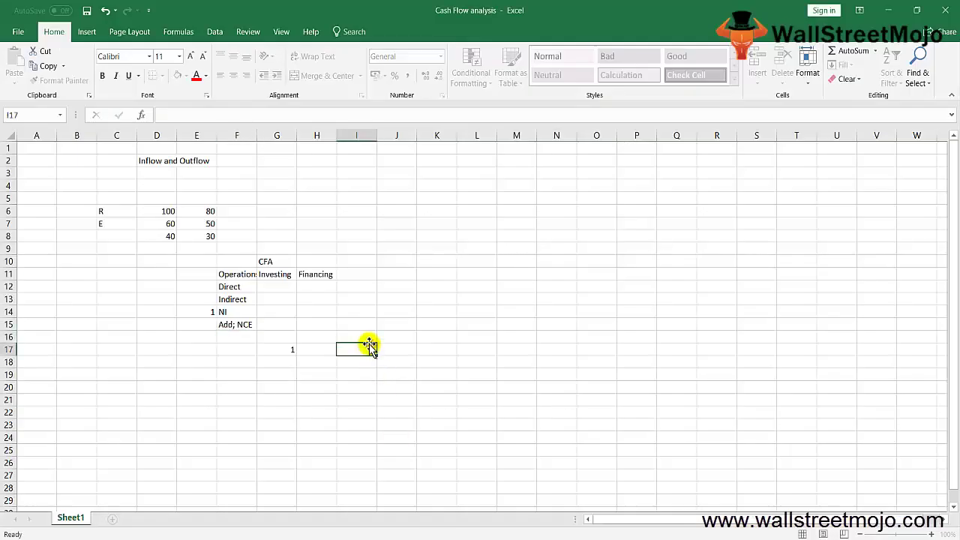
type("Share of apps")
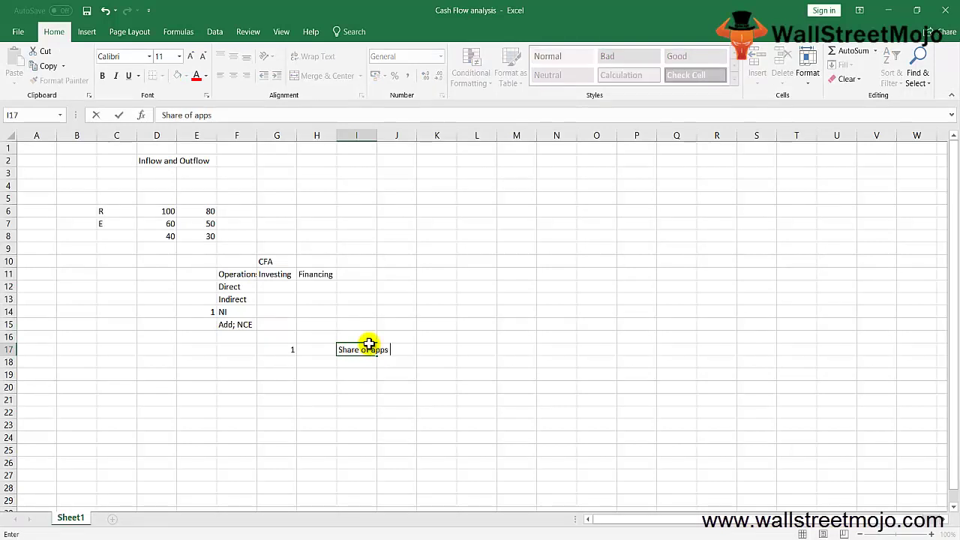
key("Return")
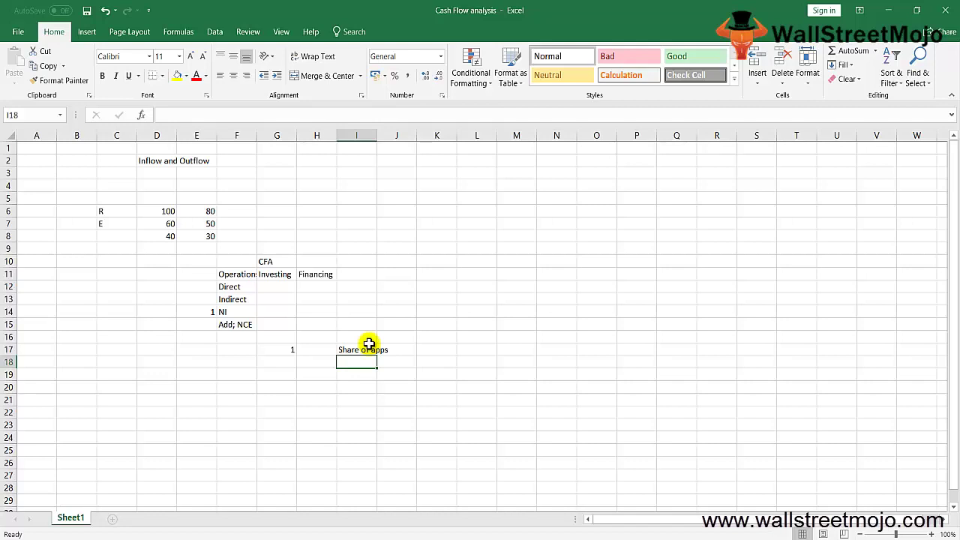
left_click(369, 345)
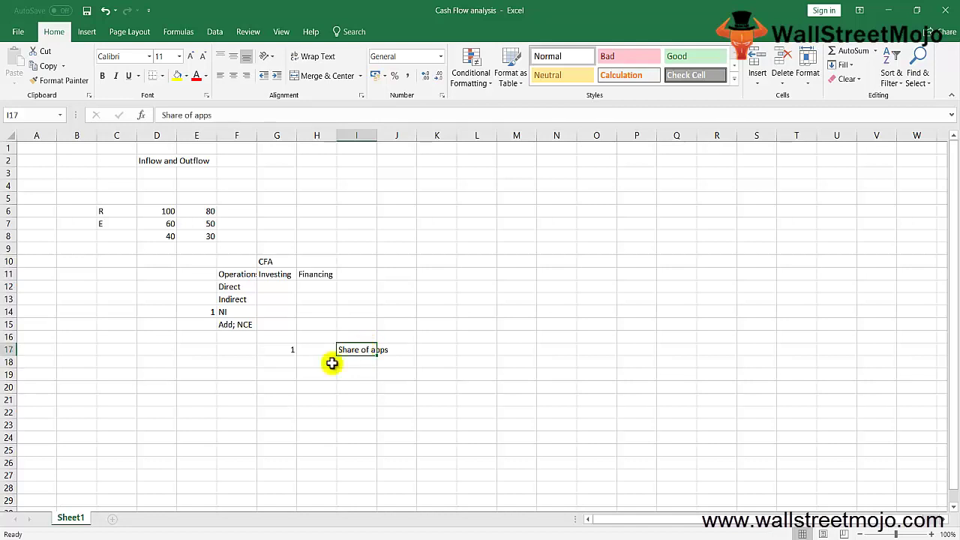
Enter the year 2014 in cell L17 with the value 14.14 below it in L18
left_click(461, 362)
type("14.14")
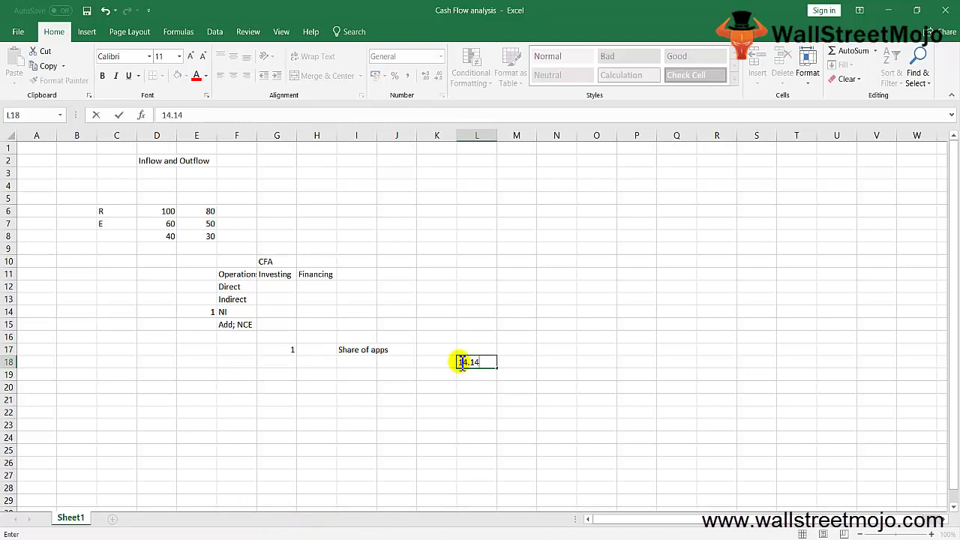
key("Return")
key("Up")
key("Up")
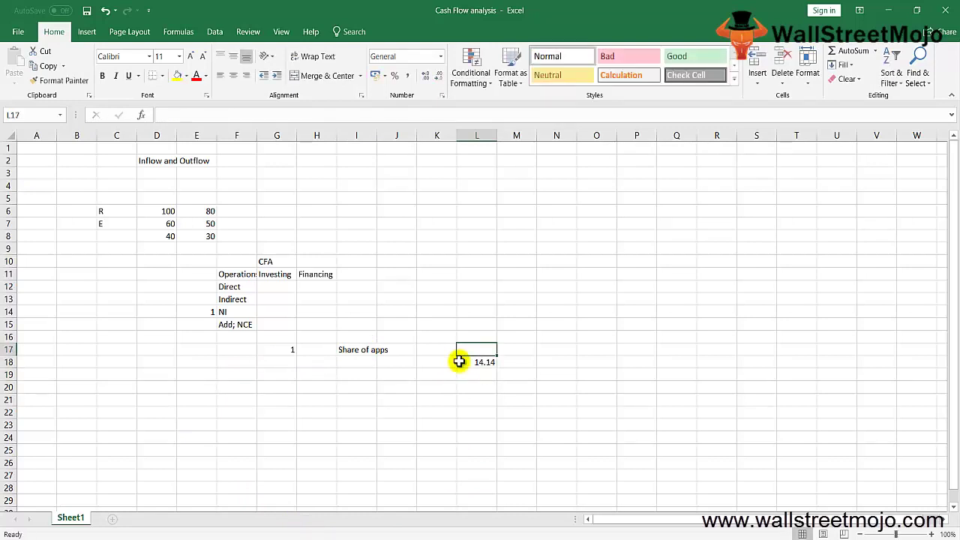
type("2014")
key("ctrl+Return")
key("Right")
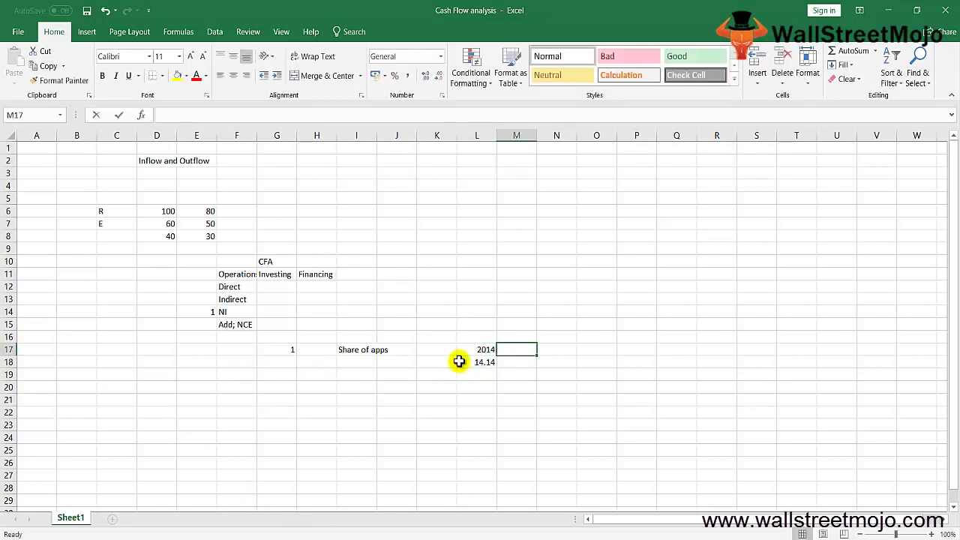
Add the year 2015 in cell M17 with the value 16.35 in M18
type("2015")
key("Return")
type("16")
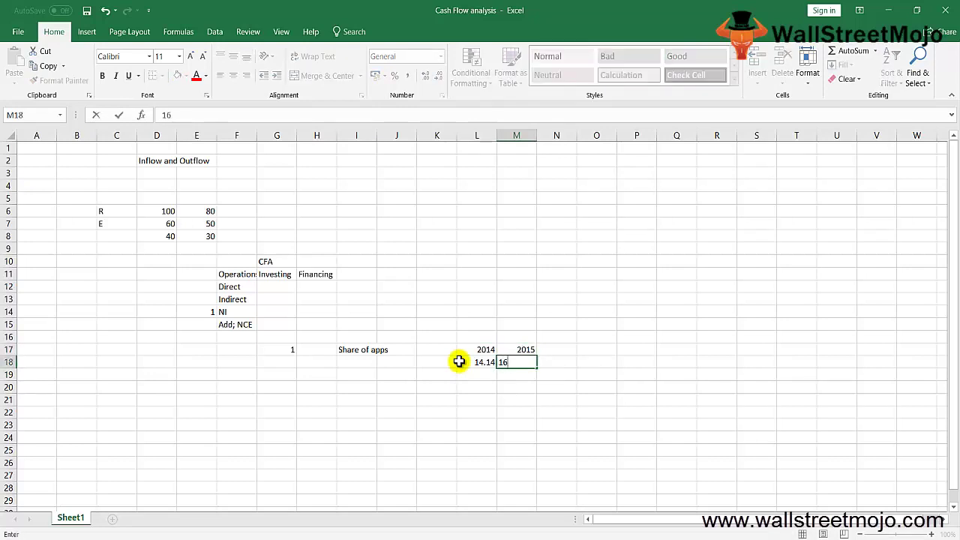
type(".35")
key("Return")
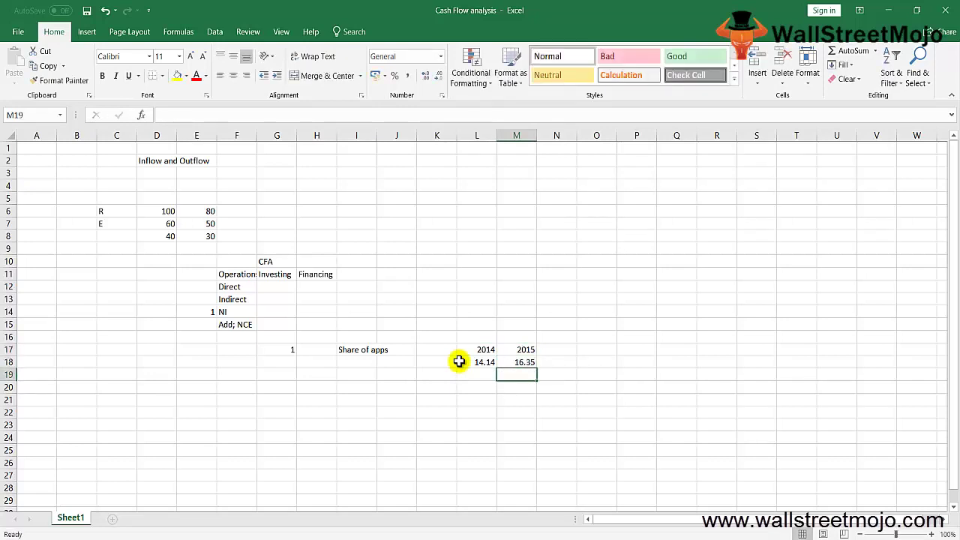
Add the value 19.48 in cell N18 and its year heading 2016 in N17
key("Up")
key("Right")
type("19.48")
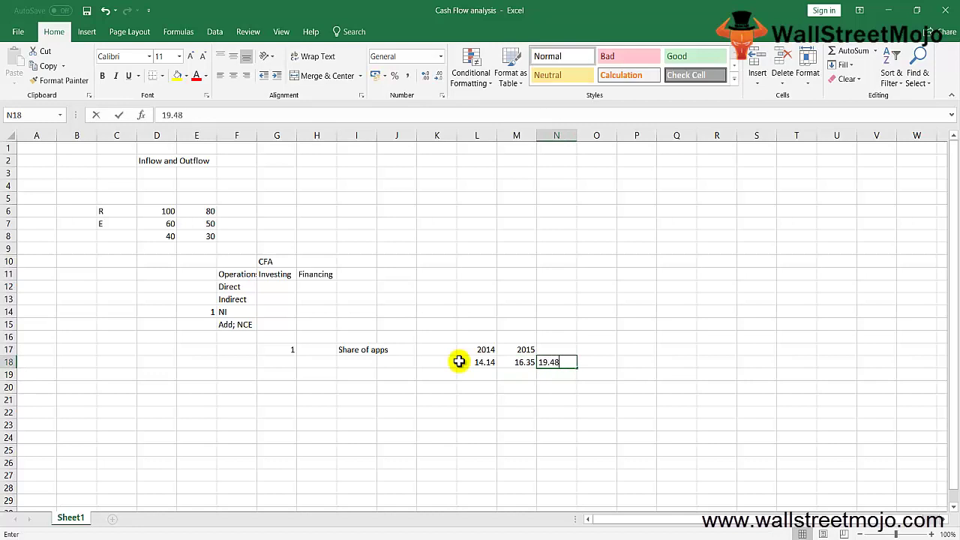
key("Return")
key("Up")
key("Right")
key("Up")
key("Left")
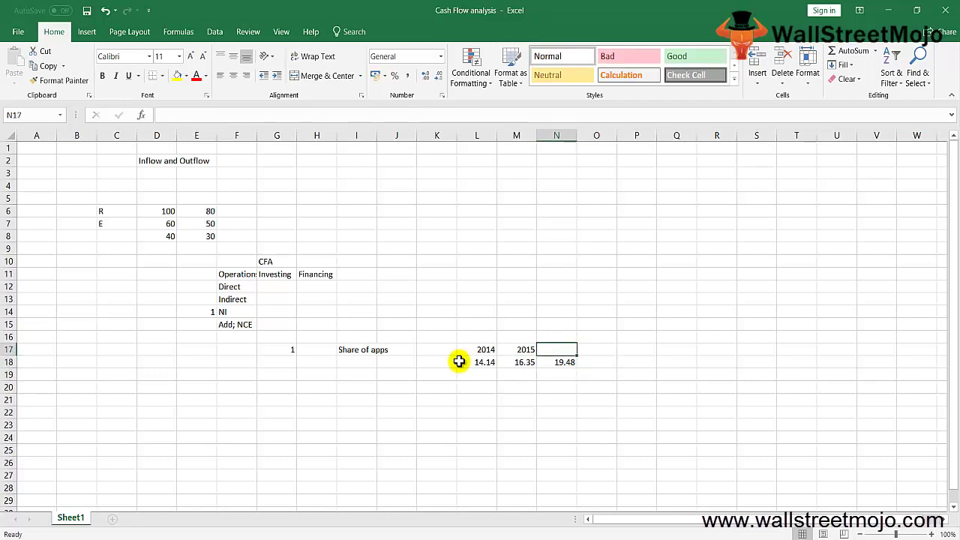
type("2016")
key("Return")
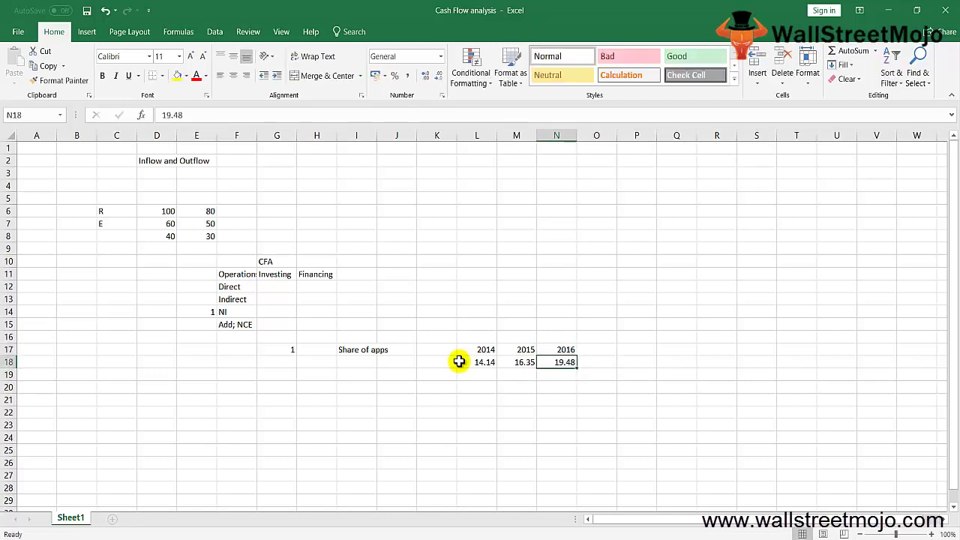
Enter the note marketable sec in cell M19 under the 2015 value
key("Down")
key("Left")
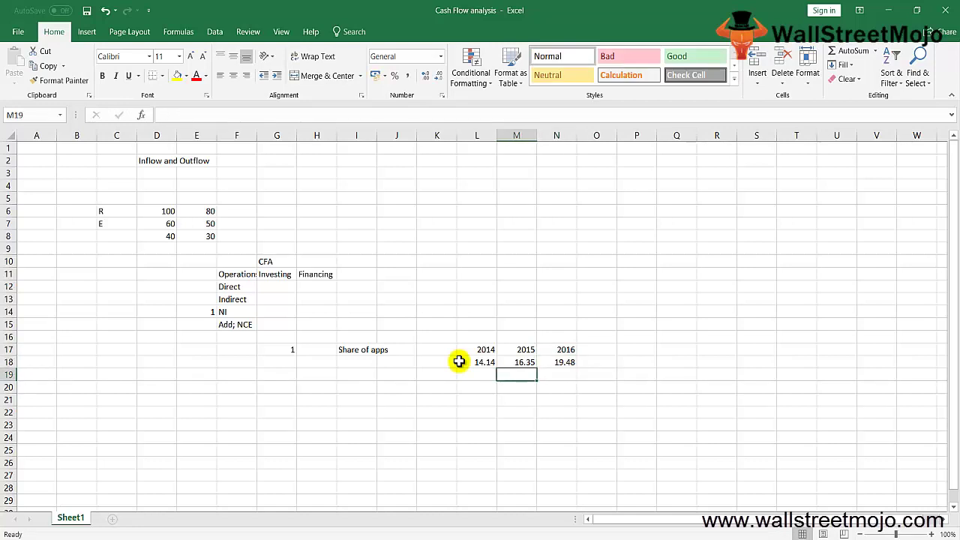
type("m")
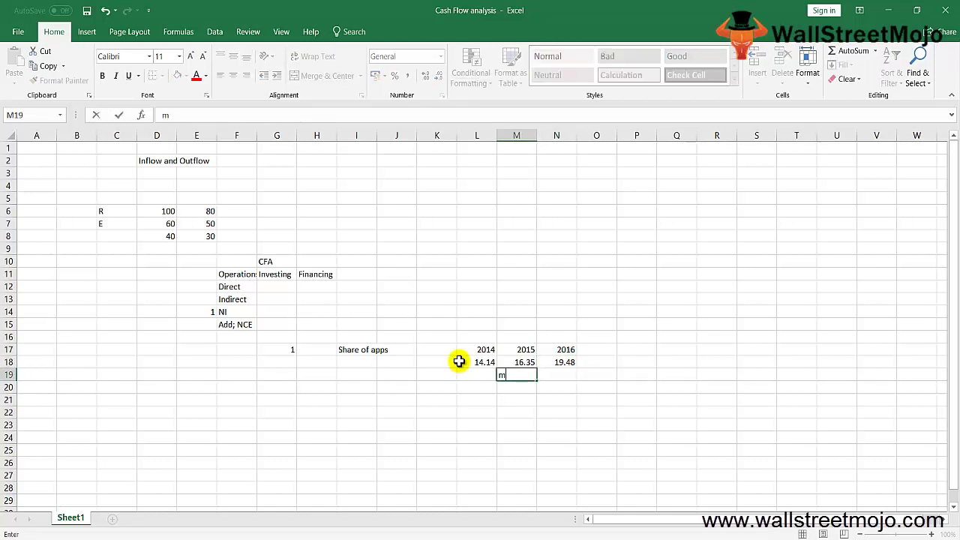
type("arketable")
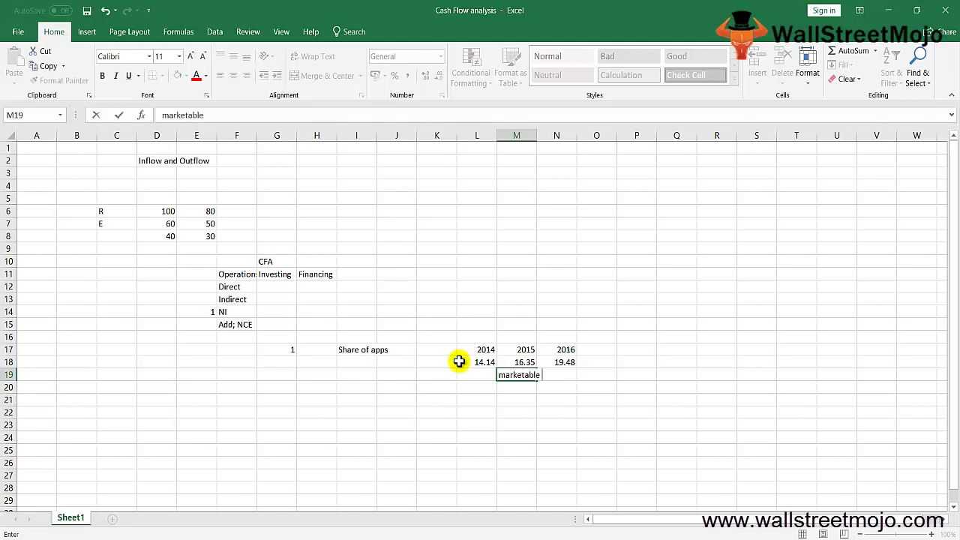
type(" sec")
key("Return")
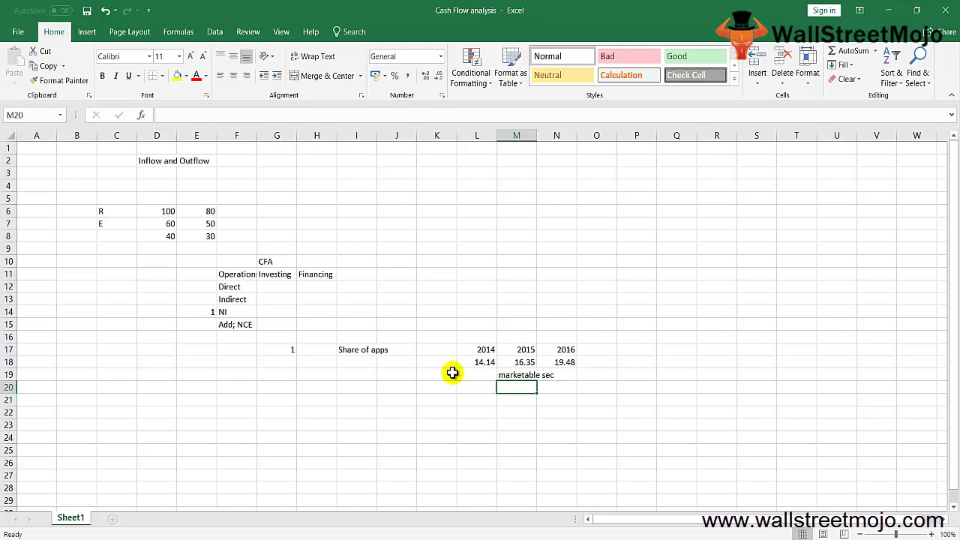
Enter the labels Debt in cell K23 and ESOPS in cell K25
left_click(454, 425)
type("Debt")
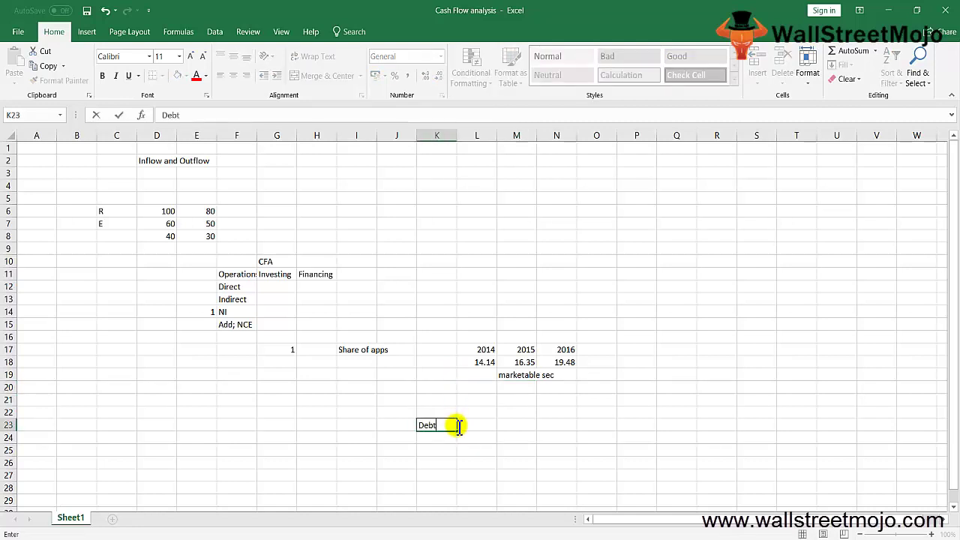
key("Return")
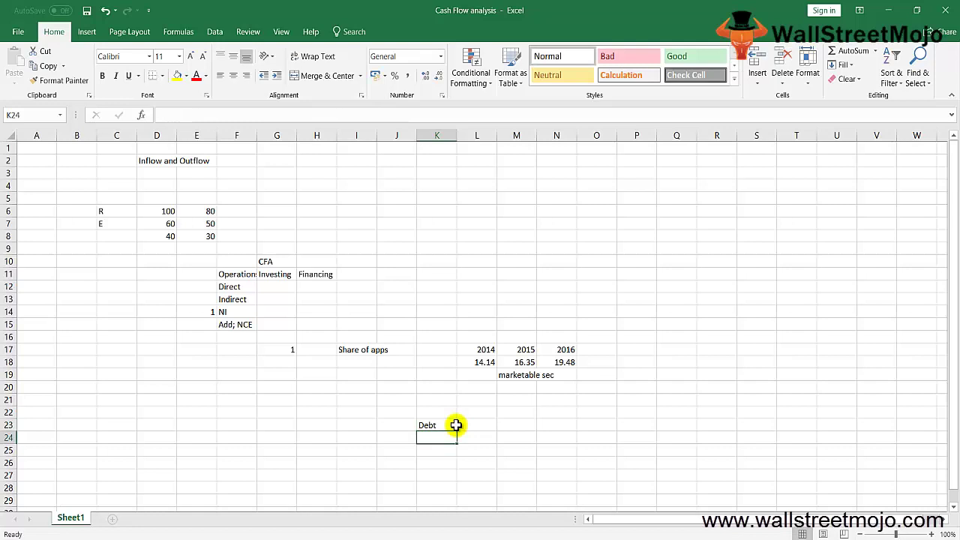
key("Return")
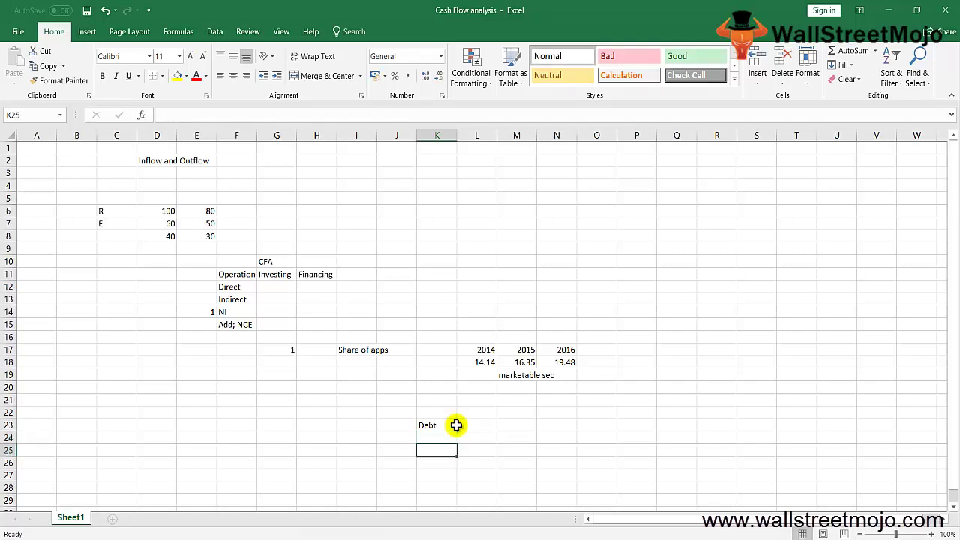
type("st")
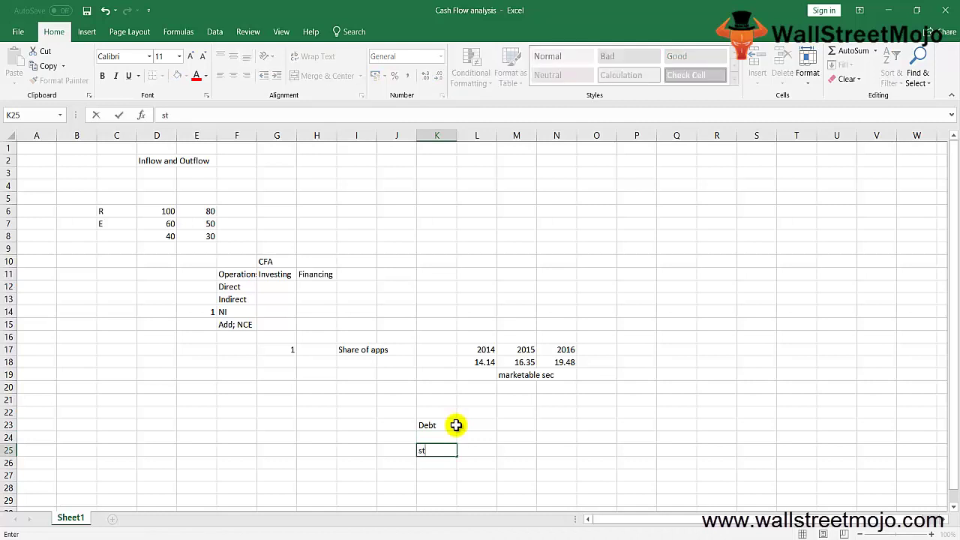
key("BackSpace")
key("BackSpace")
type("ESOPS")
key("Return")
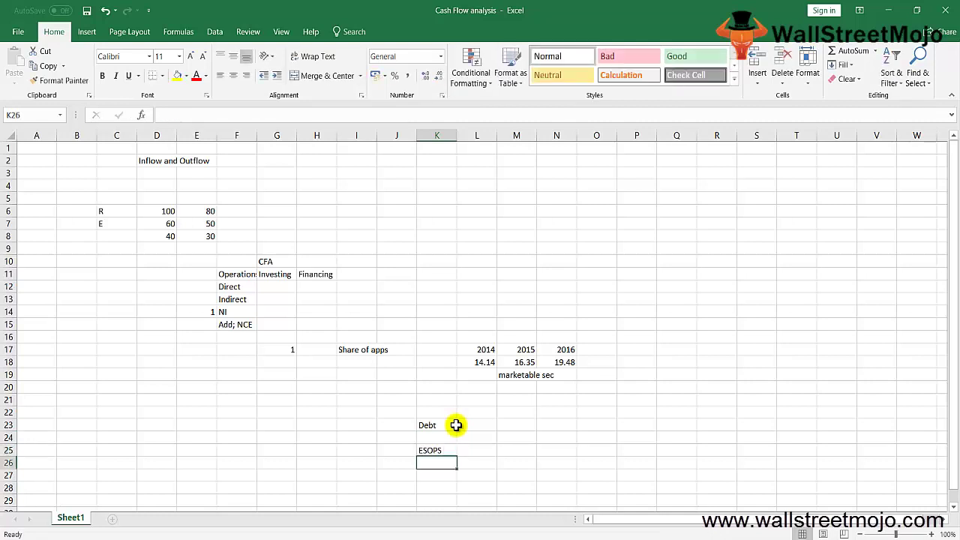
Enter the amounts $3.304 in cell M25 and $2.2422 in cell M26 for the ESOPS row
left_click(510, 448)
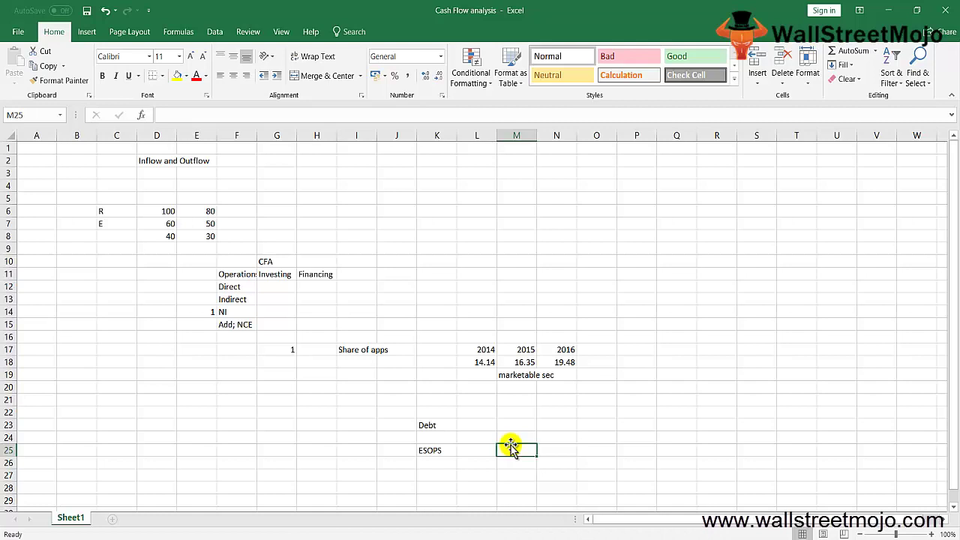
type("$3.304")
key("Return")
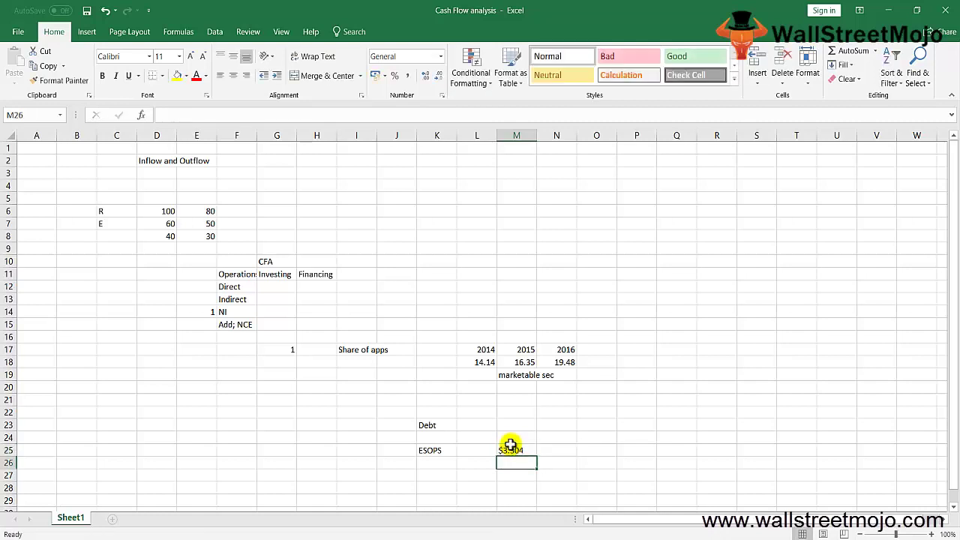
type("$2.2422")
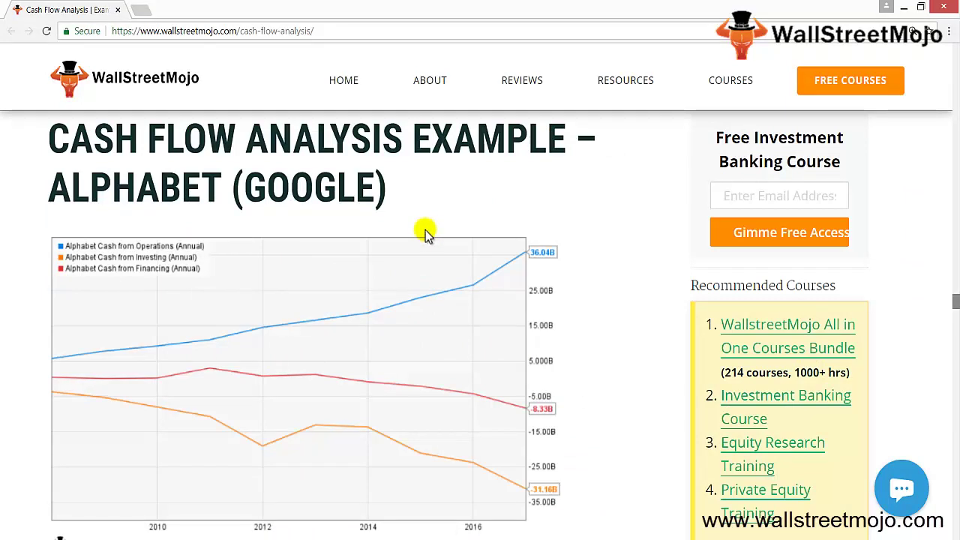
Switch to the web page and examine the Alphabet and Amazon cash flow charts and the cash flow analysis summary table
scroll(433, 377, "down", 5)
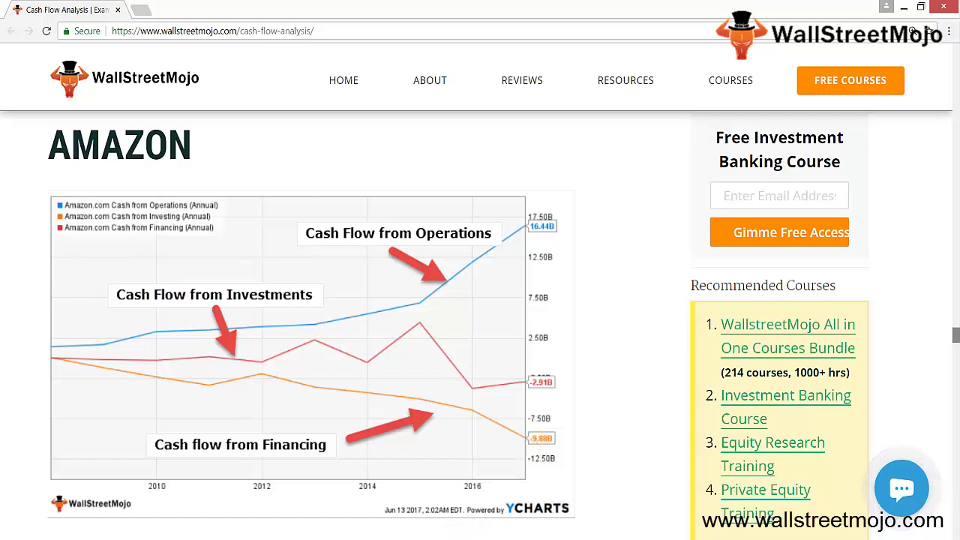
scroll(538, 270, "down", 10)
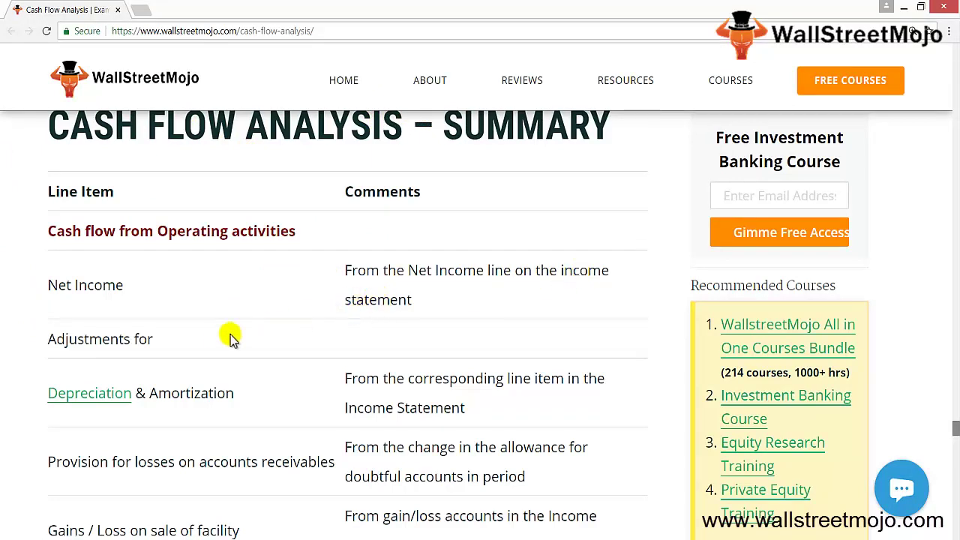
scroll(227, 338, "down", 1)
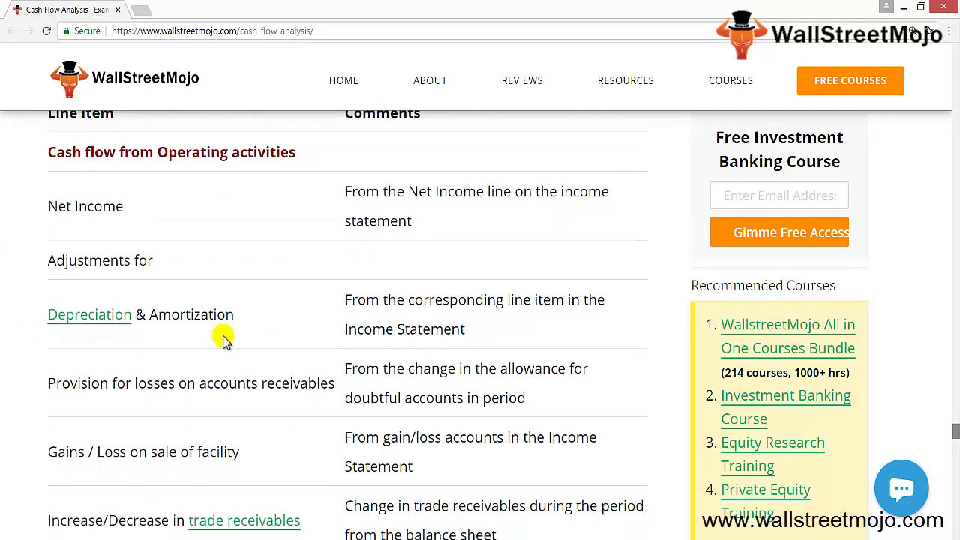
Examine the summary table's line items and comments for operating, investing and financing activities
scroll(424, 319, "down", 1)
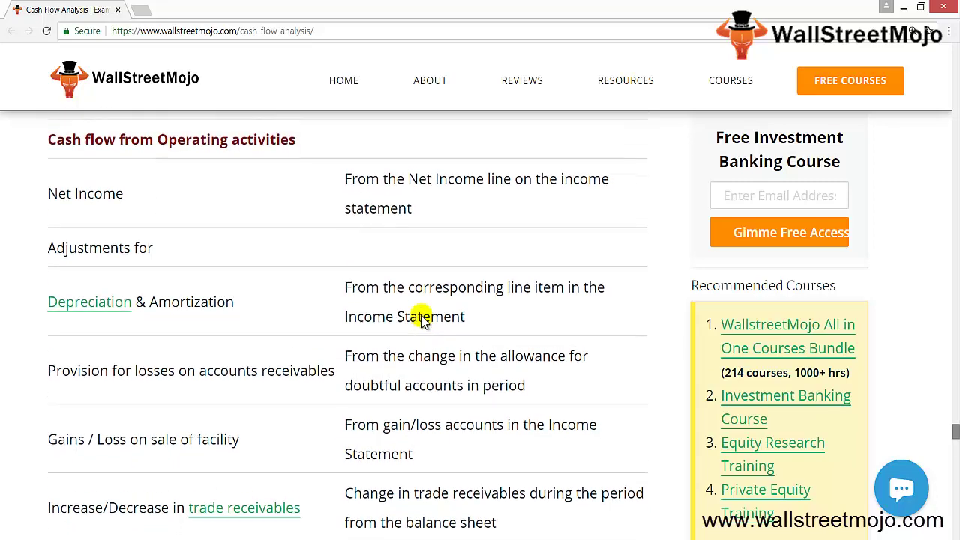
scroll(424, 319, "up", 1)
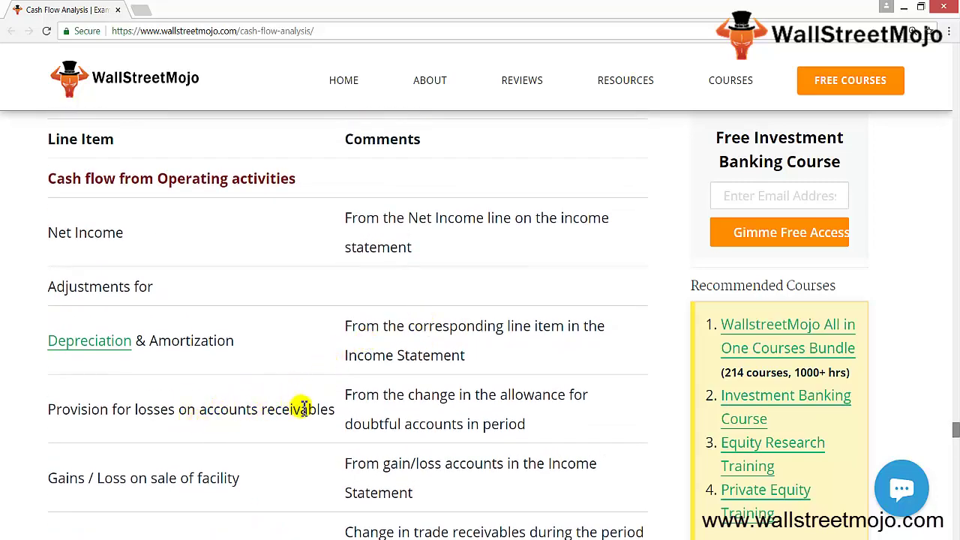
scroll(302, 407, "down", 2)
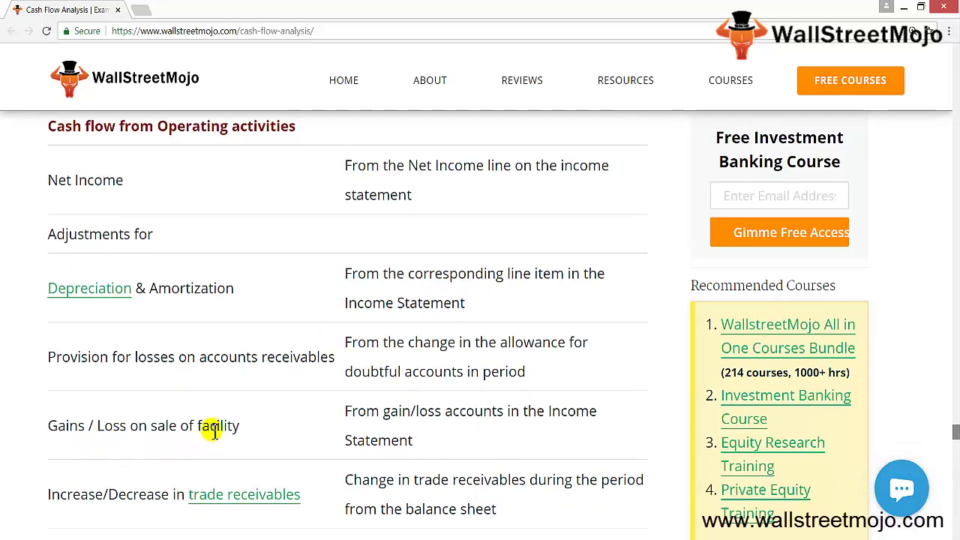
scroll(212, 432, "down", 2)
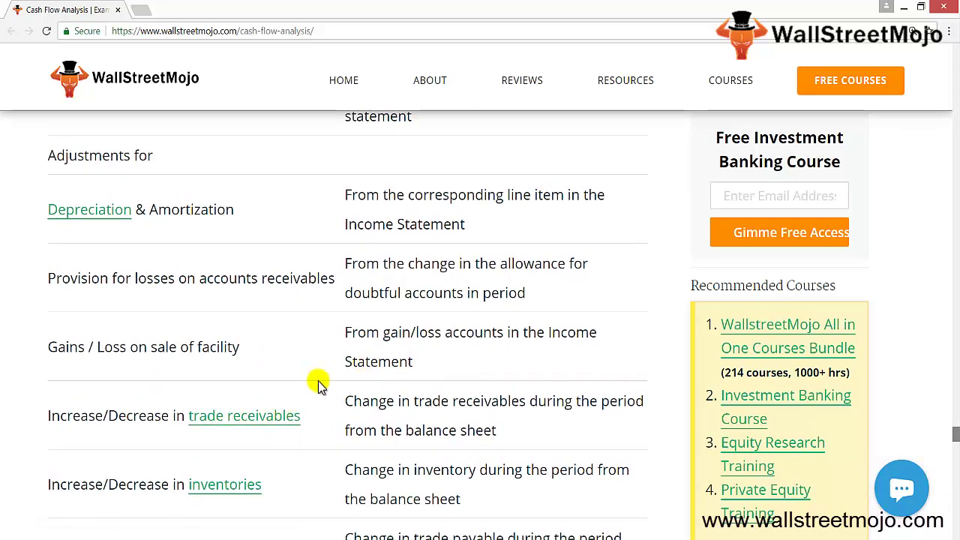
scroll(318, 382, "down", 2)
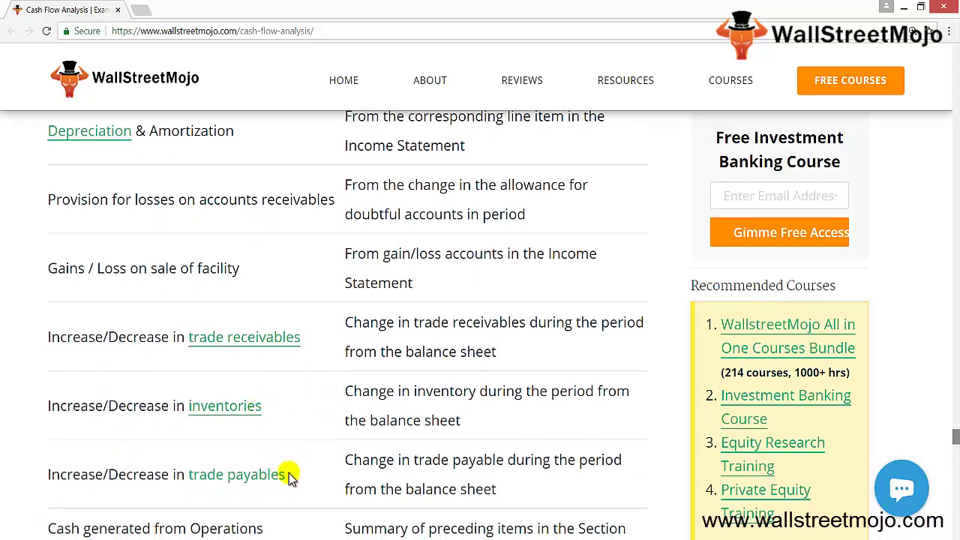
scroll(337, 466, "down", 2)
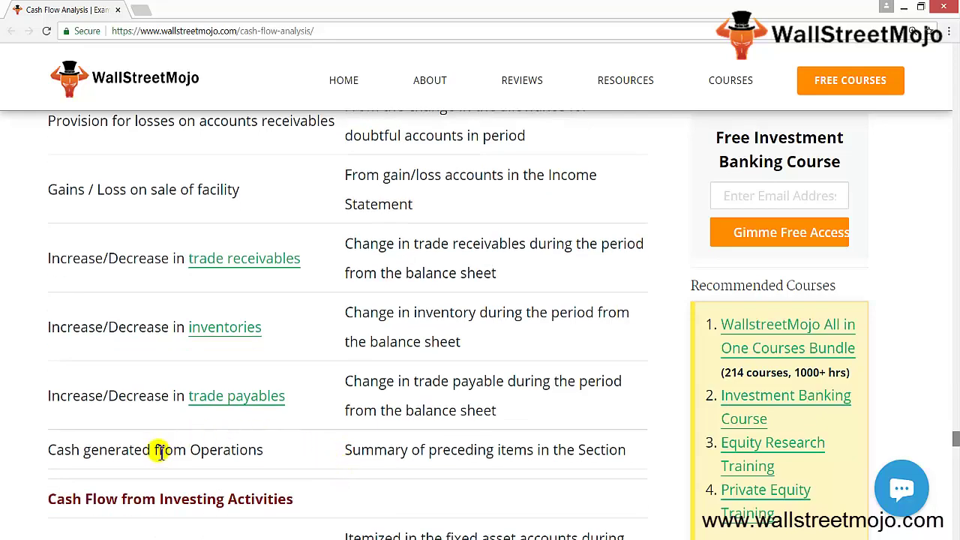
scroll(223, 497, "down", 2)
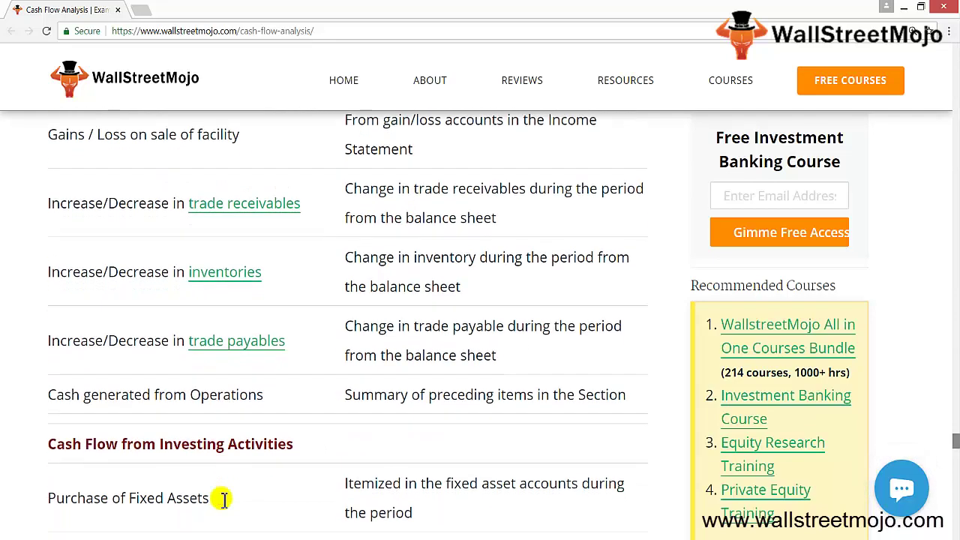
scroll(223, 498, "down", 5)
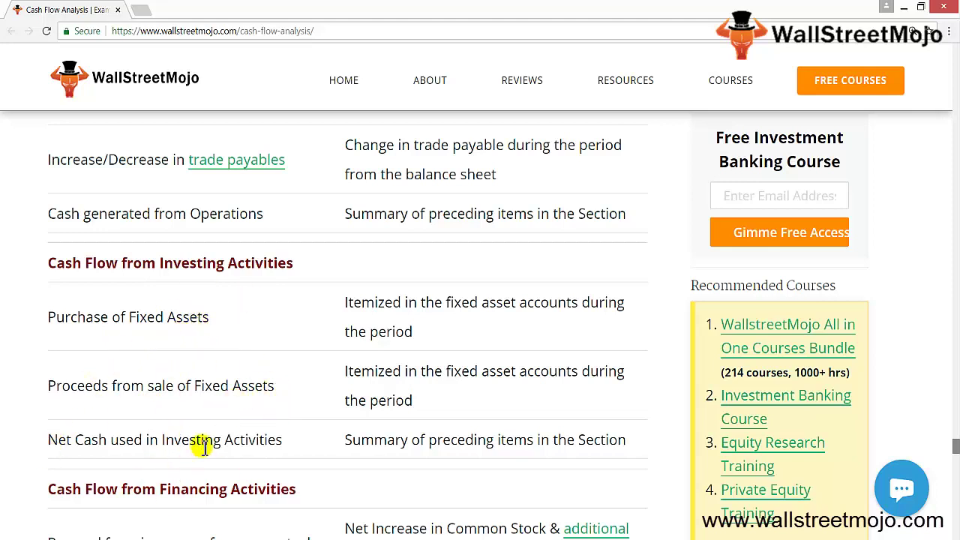
scroll(201, 449, "down", 1)
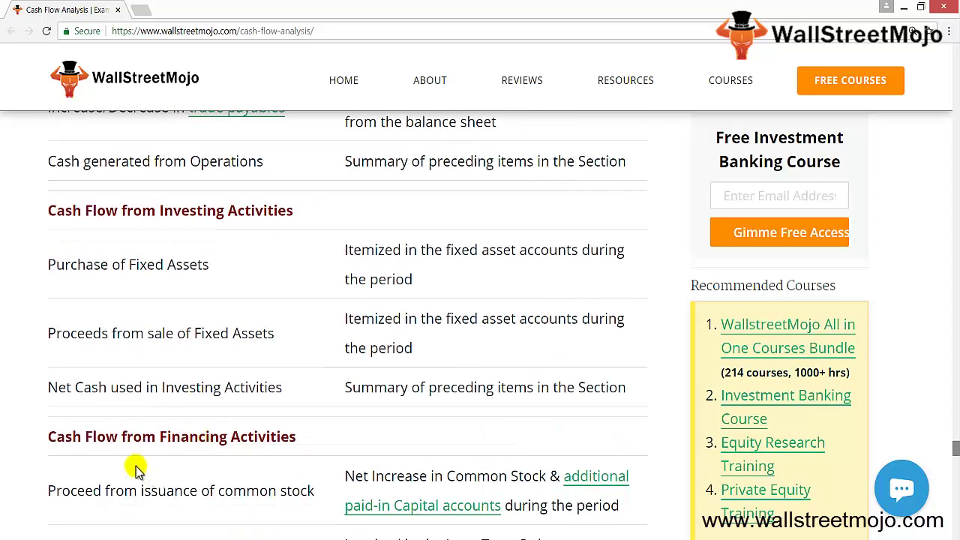
scroll(218, 441, "down", 3)
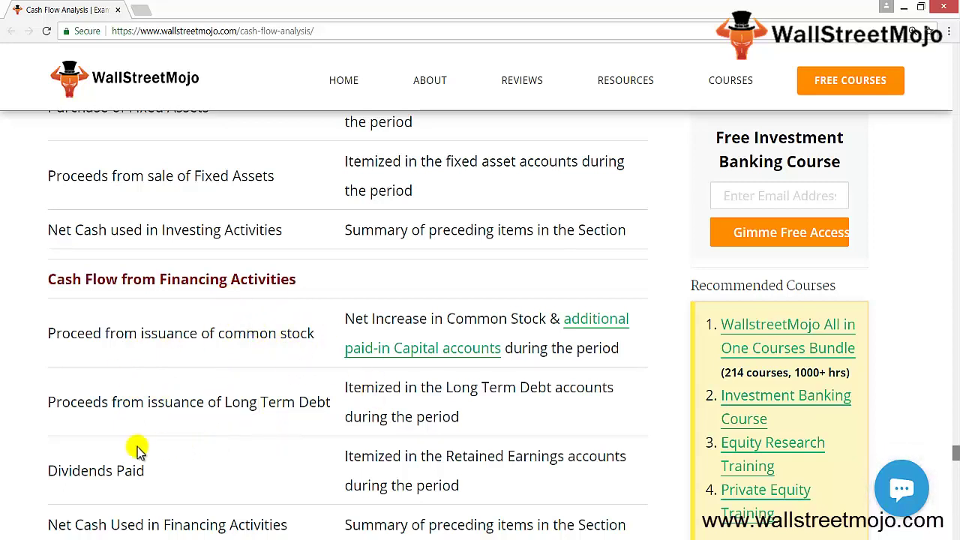
scroll(147, 458, "down", 1)
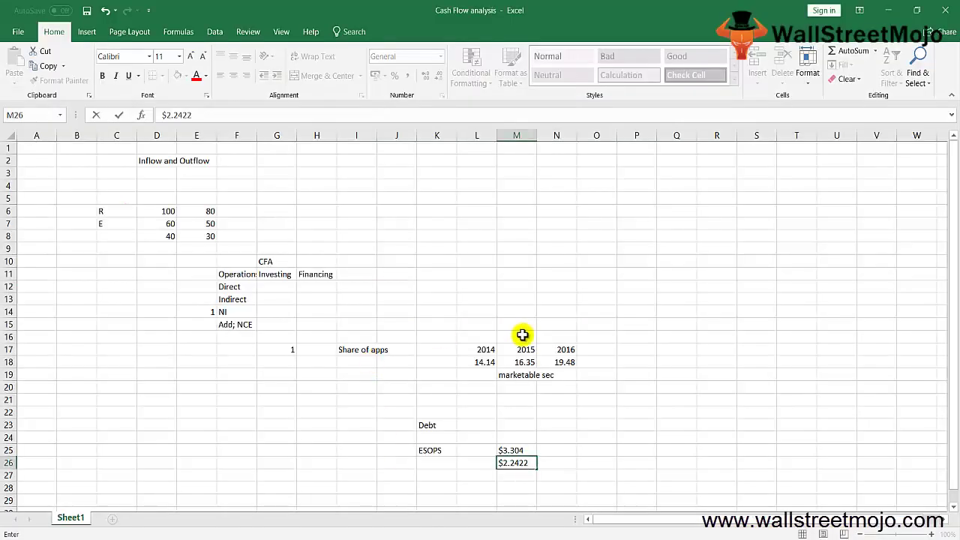
Switch back to the Excel sheet and enter 3 in cell Q8
left_click(118, 390)
left_click(643, 247)
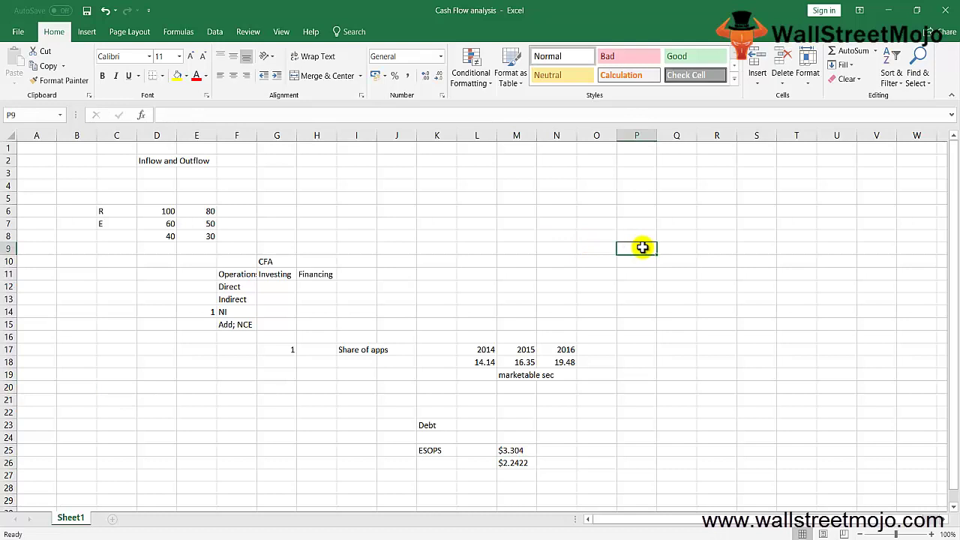
key("Right")
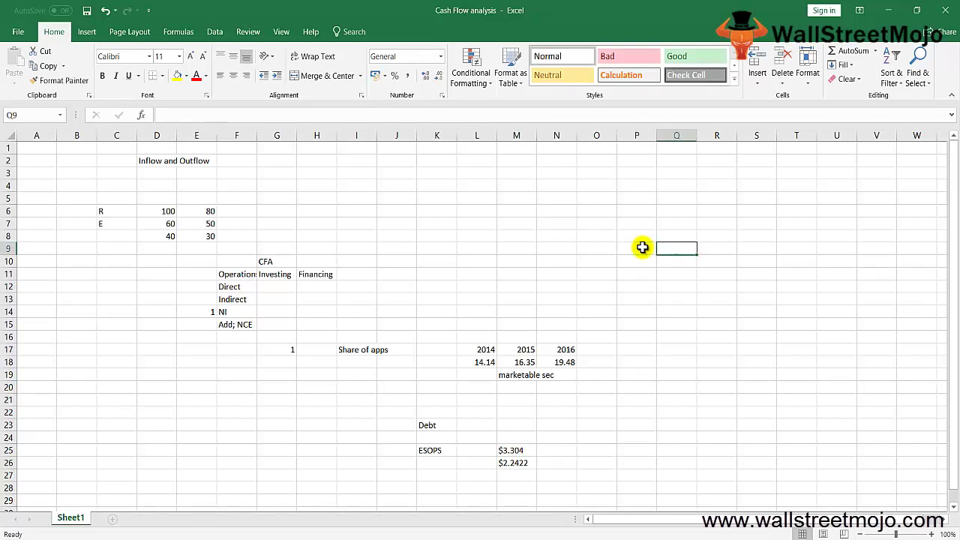
key("Up")
type("3")
key("Return")
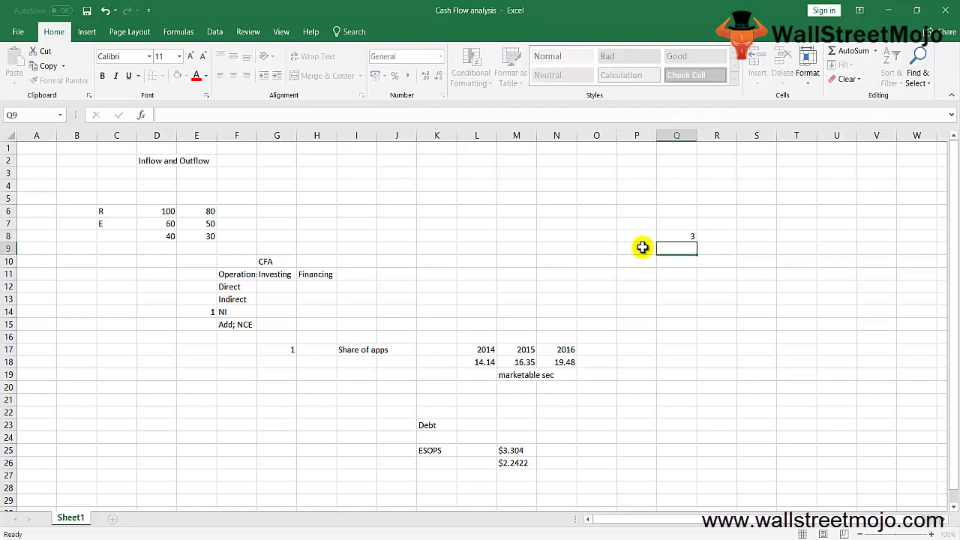
Enter the notes Cash in cell R10 and Easy in cell R11
key("Right")
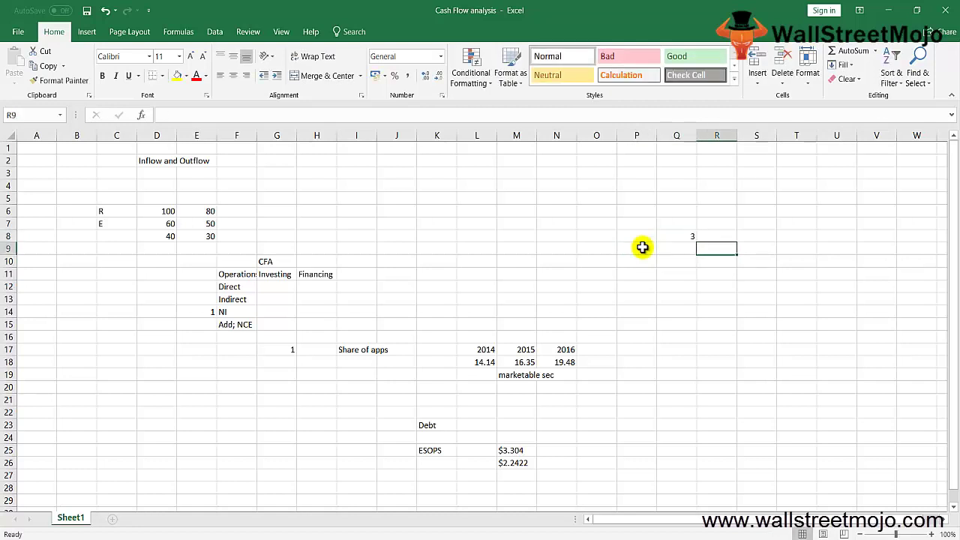
key("Down")
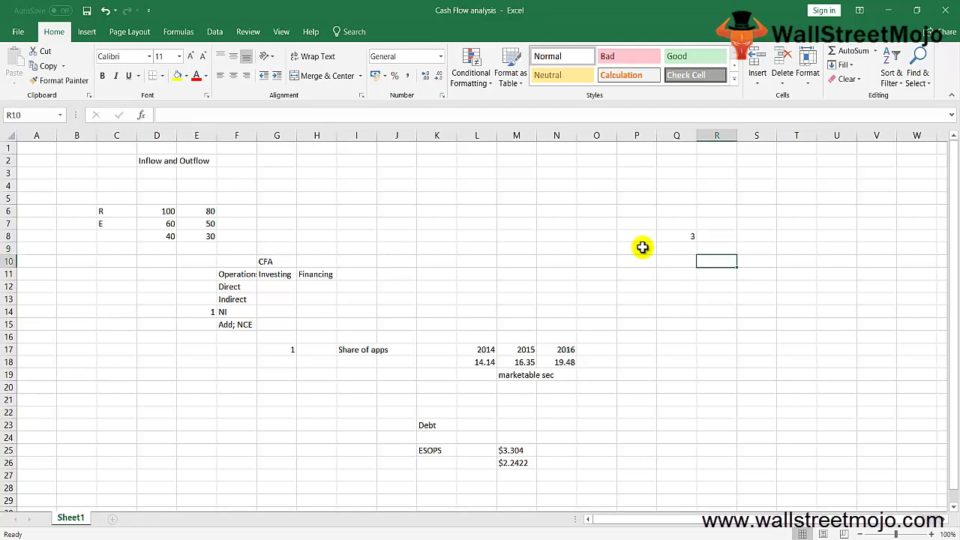
type("Lo")
key("BackSpace")
key("BackSpace")
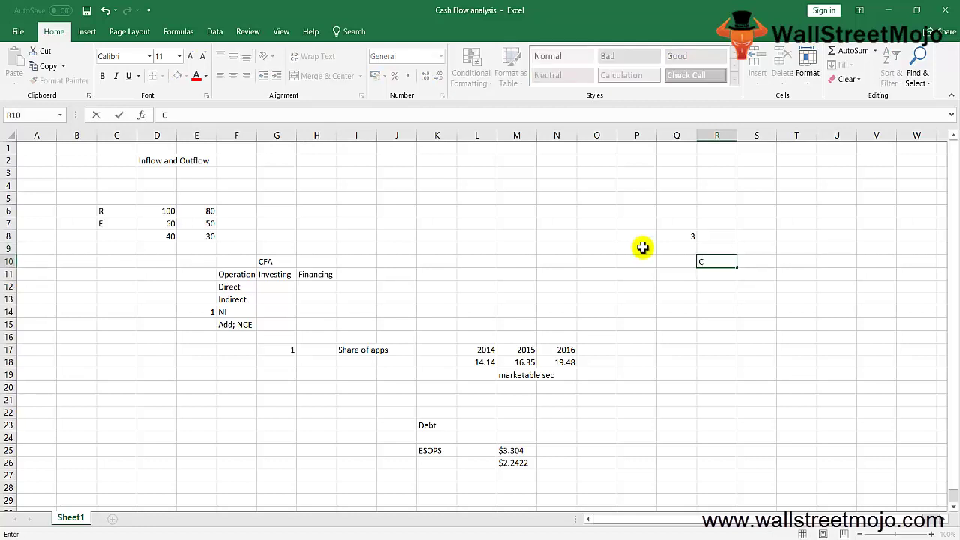
type("Cash")
key("Return")
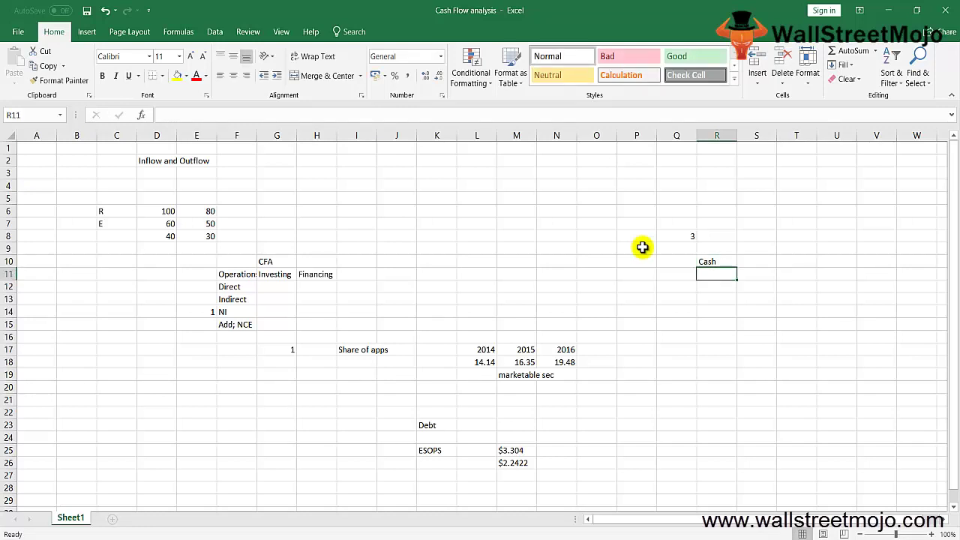
type("Eas")
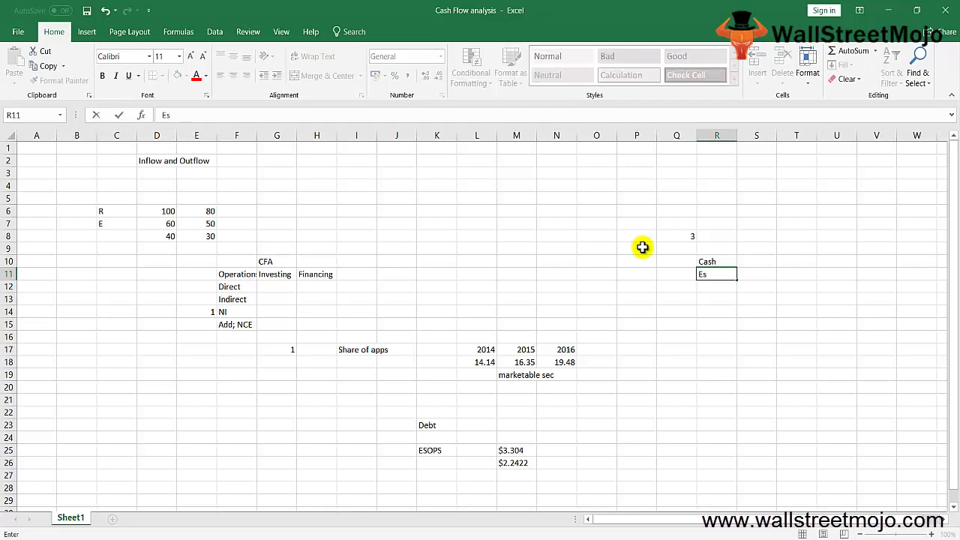
type("y")
key("Return")
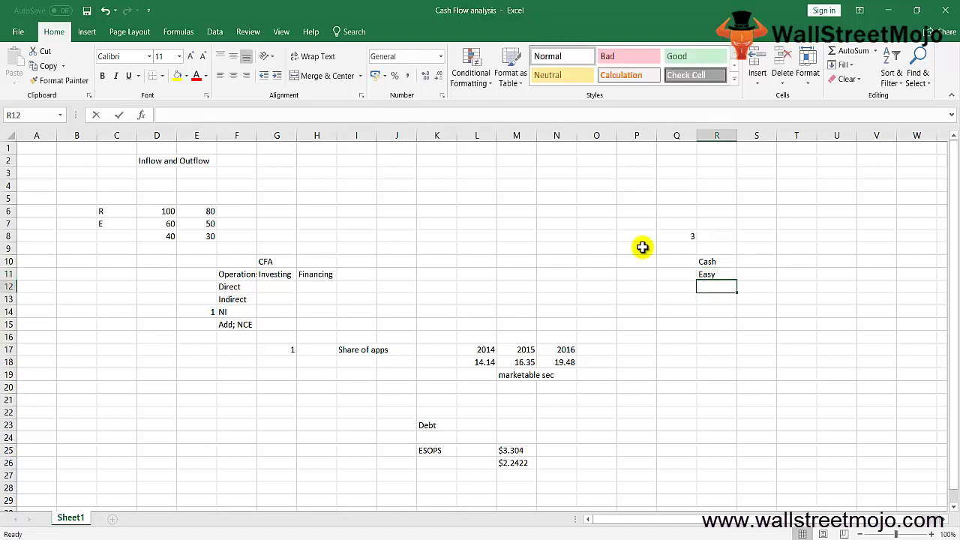
Enter the notes basic level of fin in cell R12 and IS in cell R13
type("basic lev")
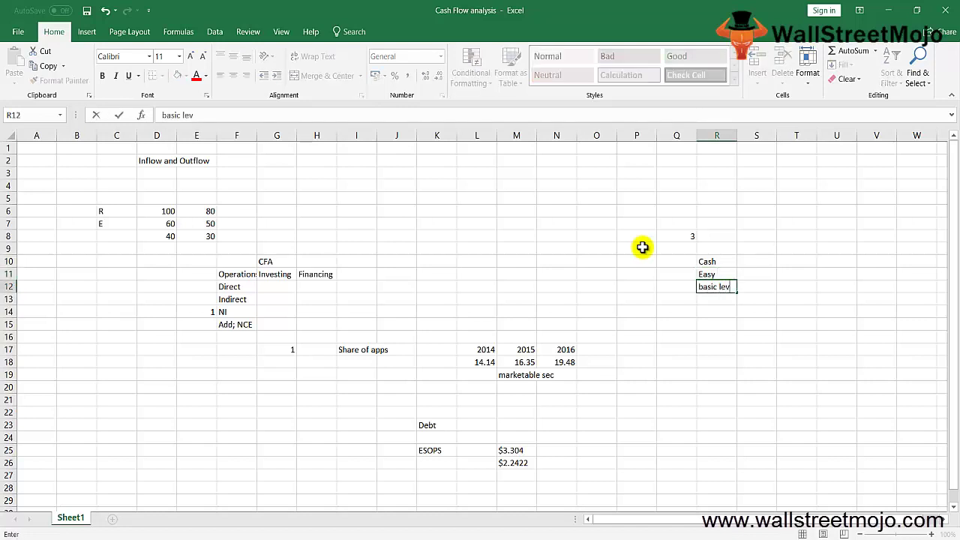
type("el of fin")
key("Return")
type("IS")
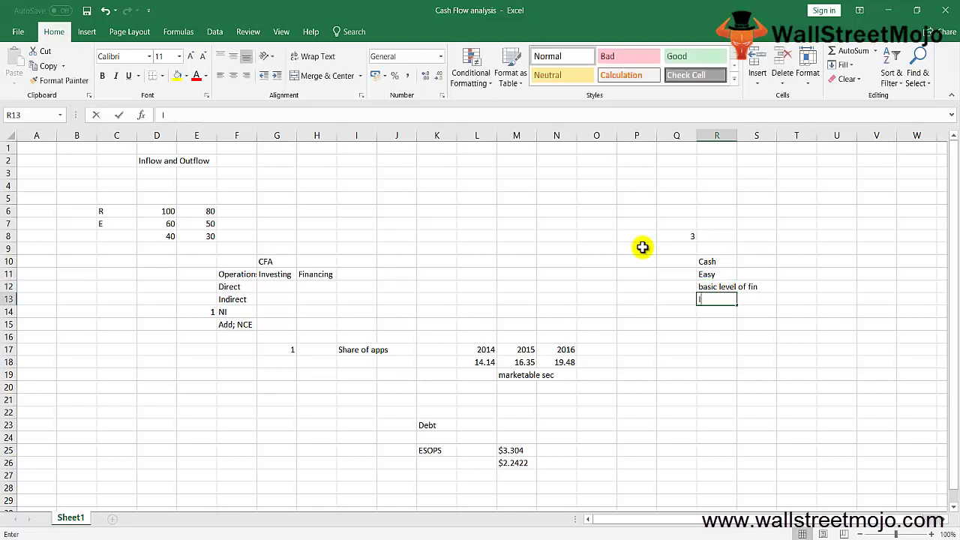